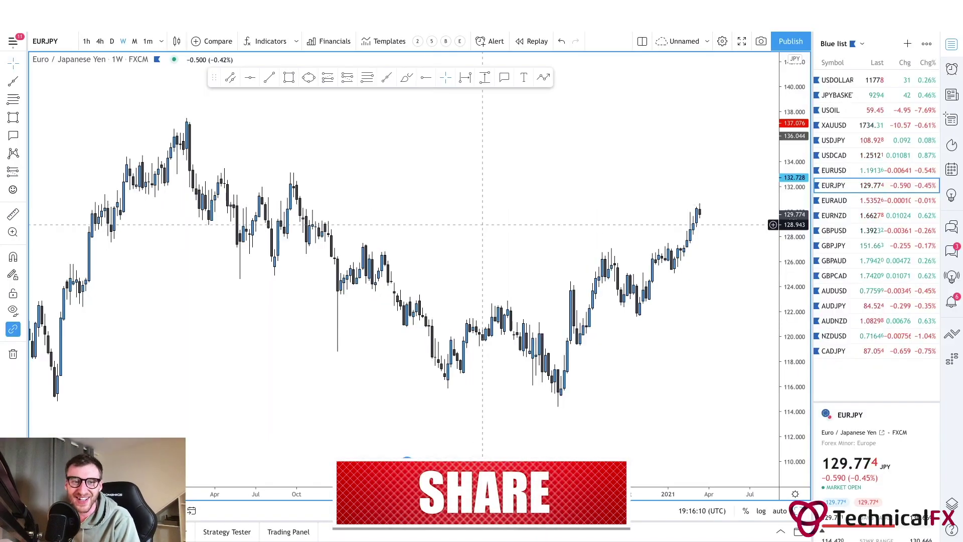
# Step: On the EURJPY weekly chart, use the Brush to underline the early-2018 support and trace the downtrend swings to the May 2020 low
pyautogui.moveTo(483, 224); pyautogui.dragTo(484, 224)
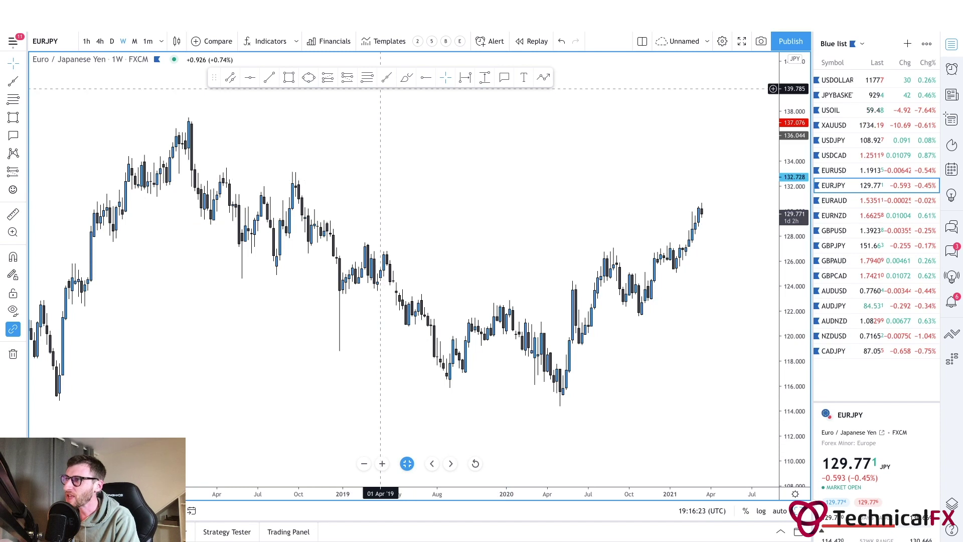
pyautogui.click(406, 78)
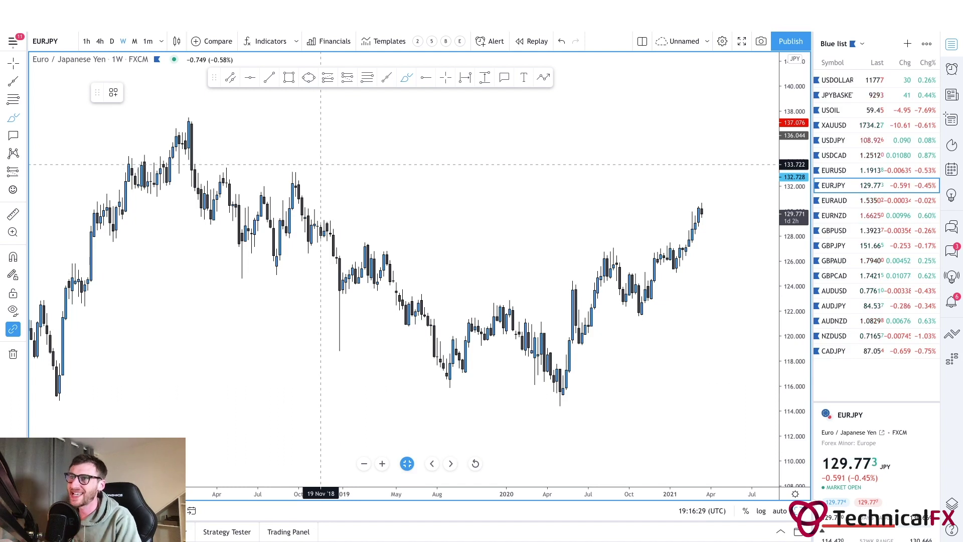
pyautogui.moveTo(129, 192); pyautogui.dragTo(183, 190)
pyautogui.moveTo(186, 127)
pyautogui.mouseDown()
pyautogui.moveTo(204, 219)
pyautogui.moveTo(221, 178)
pyautogui.moveTo(247, 266)
pyautogui.moveTo(301, 208)
pyautogui.moveTo(338, 304)
pyautogui.moveTo(387, 266)
pyautogui.moveTo(406, 323)
pyautogui.moveTo(425, 316)
pyautogui.moveTo(450, 382)
pyautogui.moveTo(513, 321)
pyautogui.moveTo(560, 396)
pyautogui.mouseUp()
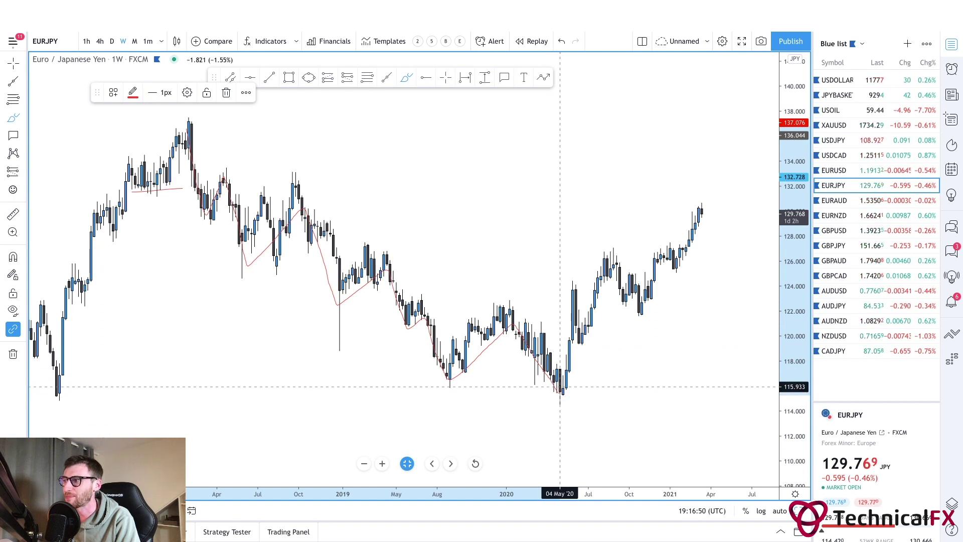
# Step: Mark the resistance across the highs around January 2020 and trace the upswings from the May 2020 low into 2021
pyautogui.moveTo(480, 304); pyautogui.dragTo(538, 305)
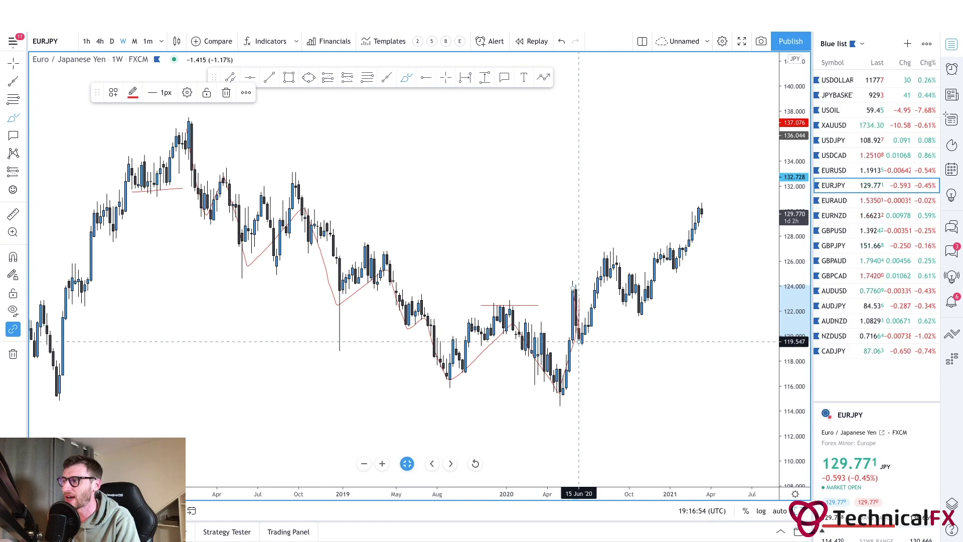
pyautogui.moveTo(571, 349)
pyautogui.mouseDown()
pyautogui.moveTo(598, 345)
pyautogui.moveTo(604, 248)
pyautogui.moveTo(645, 283)
pyautogui.moveTo(665, 236)
pyautogui.mouseUp()
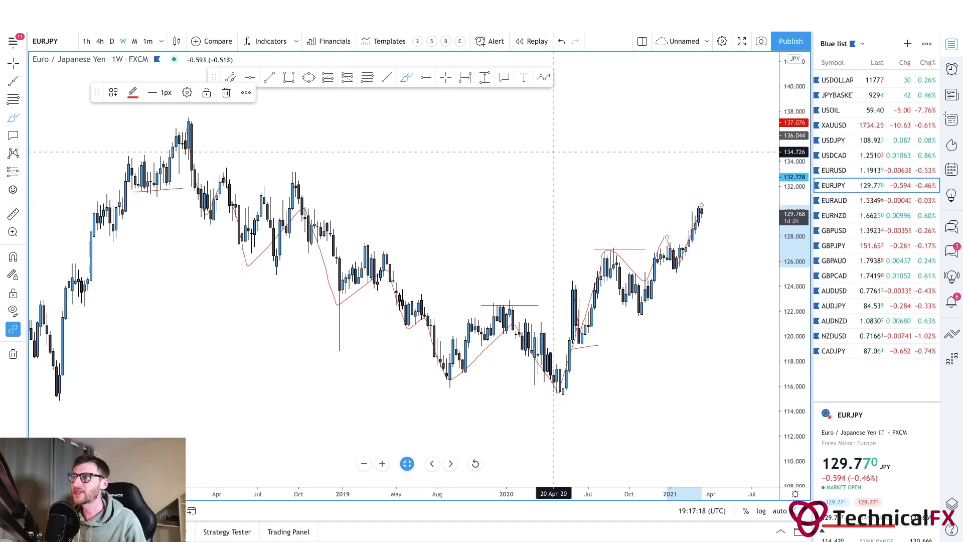
# Step: Switch to the AUDUSD daily chart and trace the rebound and first pullback from the March 2020 low with the Brush
pyautogui.hotkey('ctrl', 'Tab')
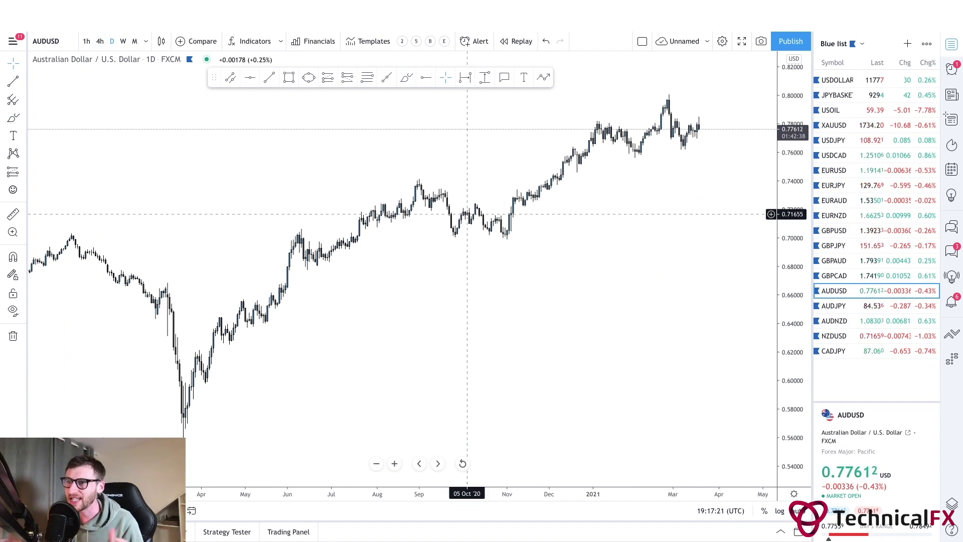
pyautogui.hscroll(-2, 301, 324)
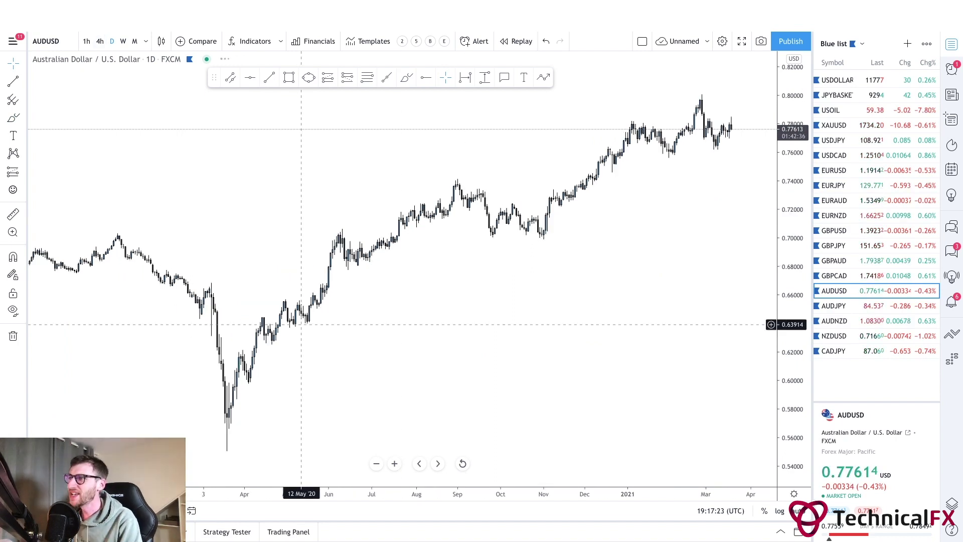
pyautogui.hscroll(-1, 302, 325)
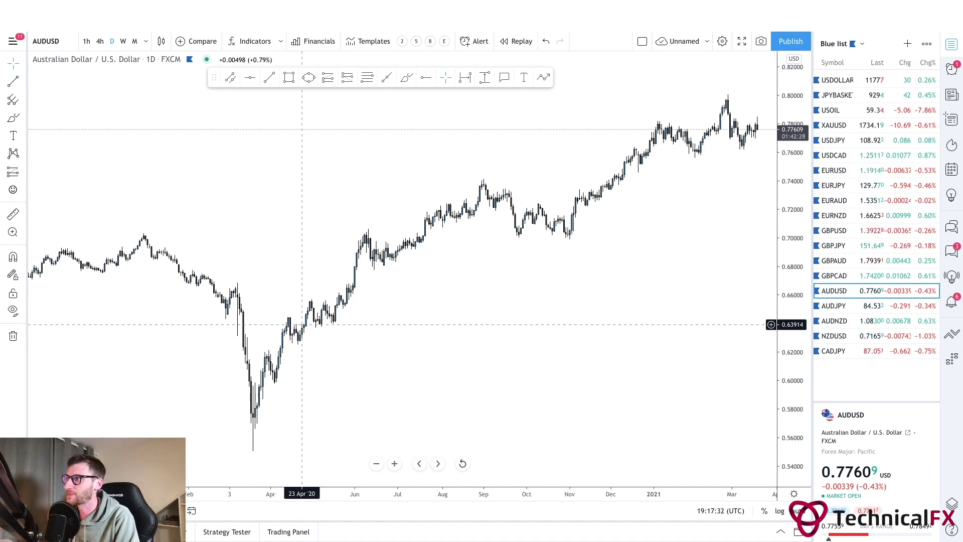
pyautogui.press('Left')
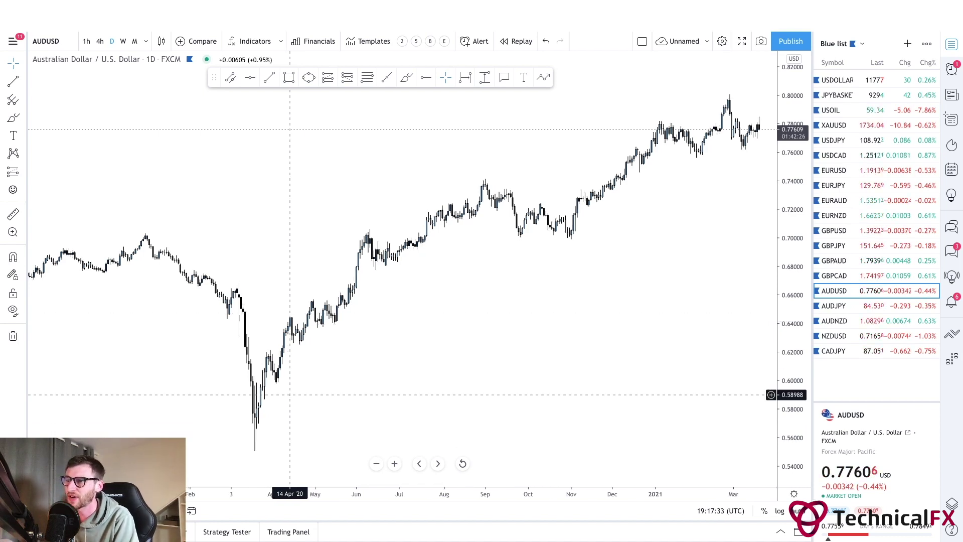
pyautogui.press('Left')
pyautogui.hscroll(-5, 271, 405)
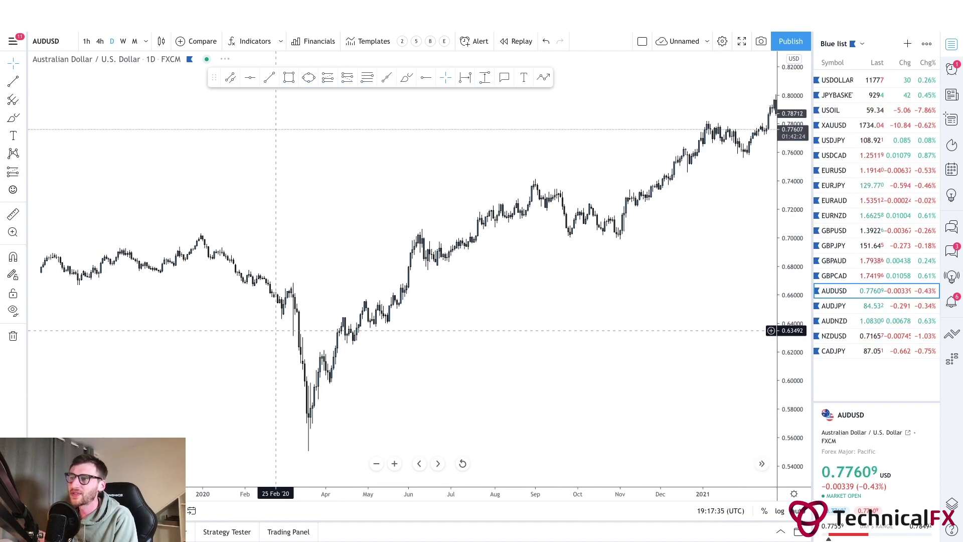
pyautogui.moveTo(291, 283); pyautogui.dragTo(283, 256)
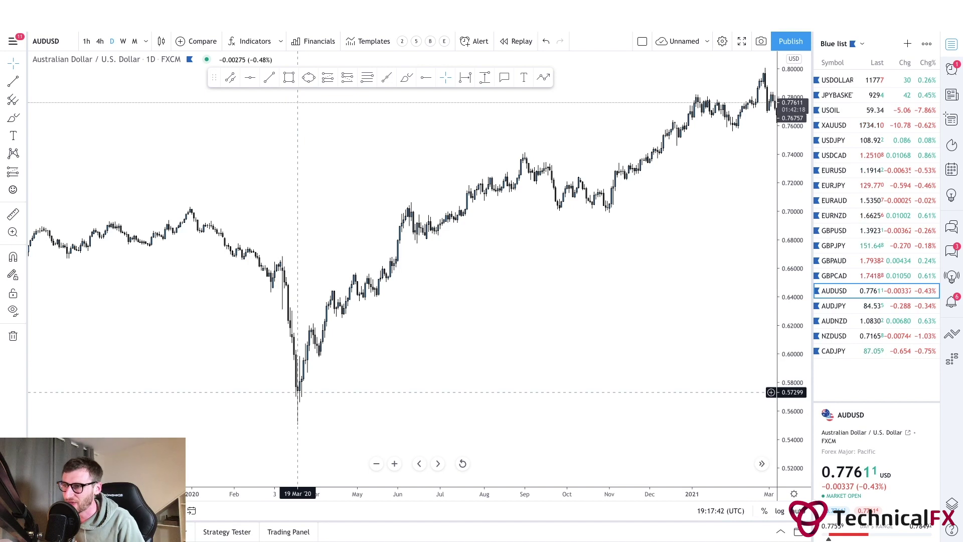
pyautogui.click(407, 77)
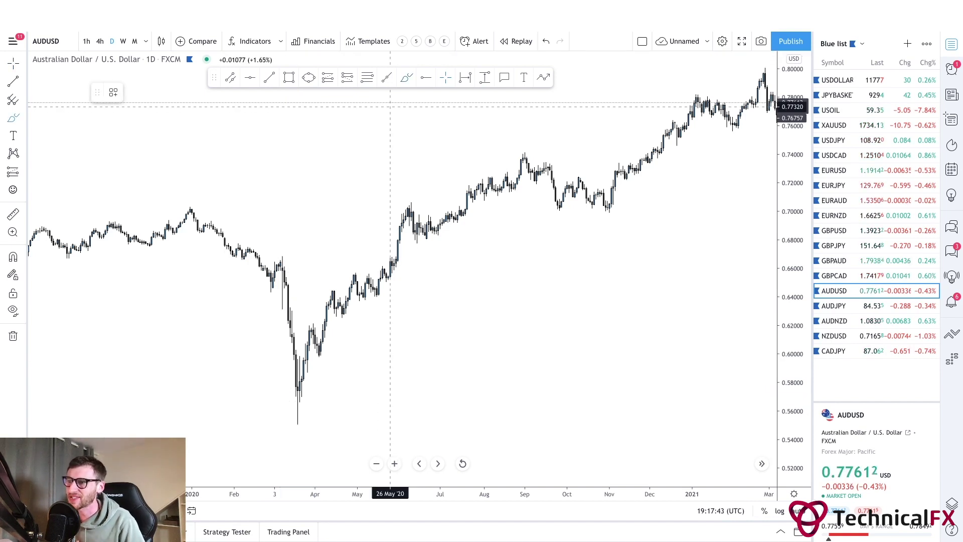
pyautogui.moveTo(295, 395)
pyautogui.mouseDown()
pyautogui.moveTo(307, 328)
pyautogui.moveTo(317, 349)
pyautogui.moveTo(320, 340)
pyautogui.mouseUp()
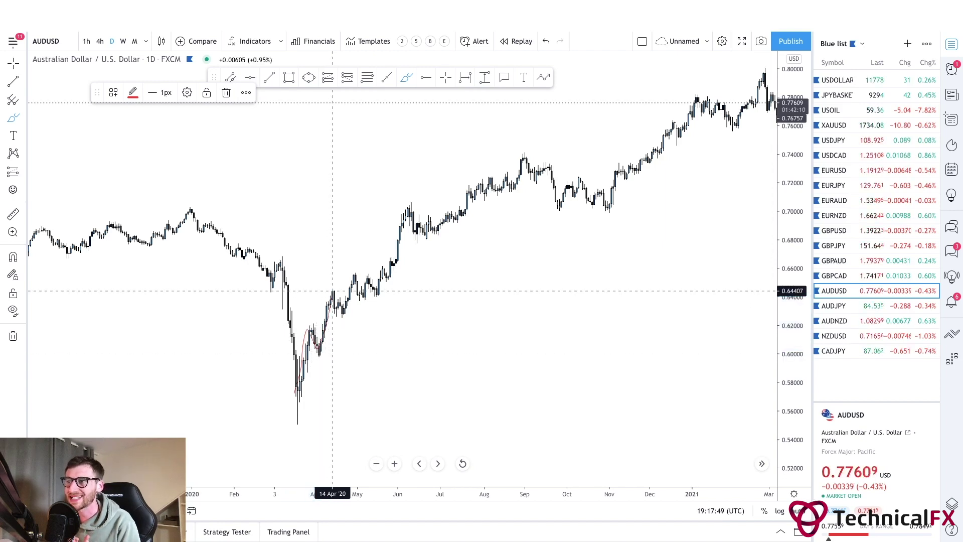
# Step: Trace the AUDUSD upswings from April to August 2020, bounding the May and August consolidations with hand-drawn lines
pyautogui.moveTo(345, 315)
pyautogui.mouseDown()
pyautogui.moveTo(357, 278)
pyautogui.moveTo(366, 296)
pyautogui.mouseUp()
pyautogui.moveTo(365, 296)
pyautogui.mouseDown()
pyautogui.moveTo(371, 276)
pyautogui.moveTo(376, 290)
pyautogui.moveTo(357, 265)
pyautogui.moveTo(382, 283)
pyautogui.moveTo(375, 305)
pyautogui.moveTo(410, 203)
pyautogui.moveTo(433, 226)
pyautogui.moveTo(463, 200)
pyautogui.moveTo(512, 189)
pyautogui.mouseUp()
pyautogui.click(464, 185)
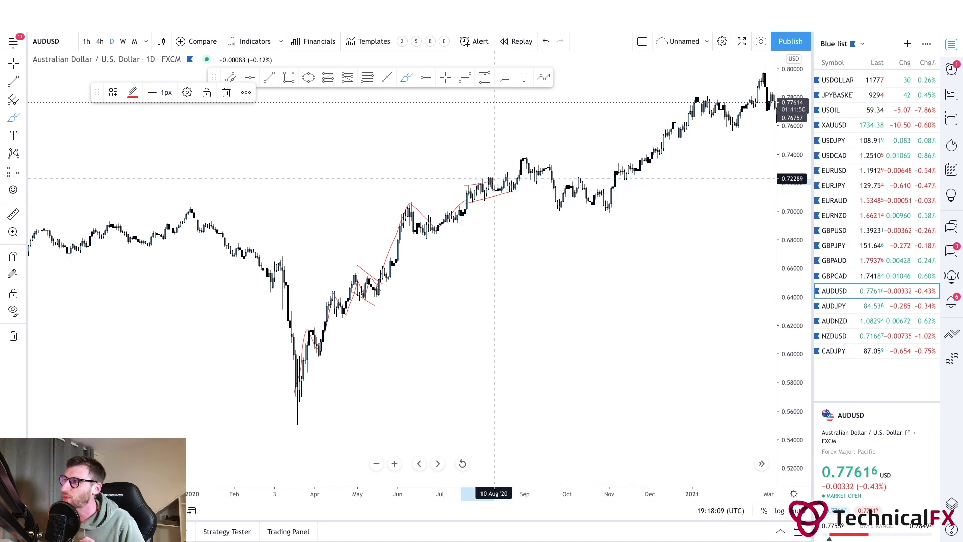
# Step: Outline the descending correction from the circled September 2020 high to the circled November low, and trace the rally to February 2021
pyautogui.click(525, 152)
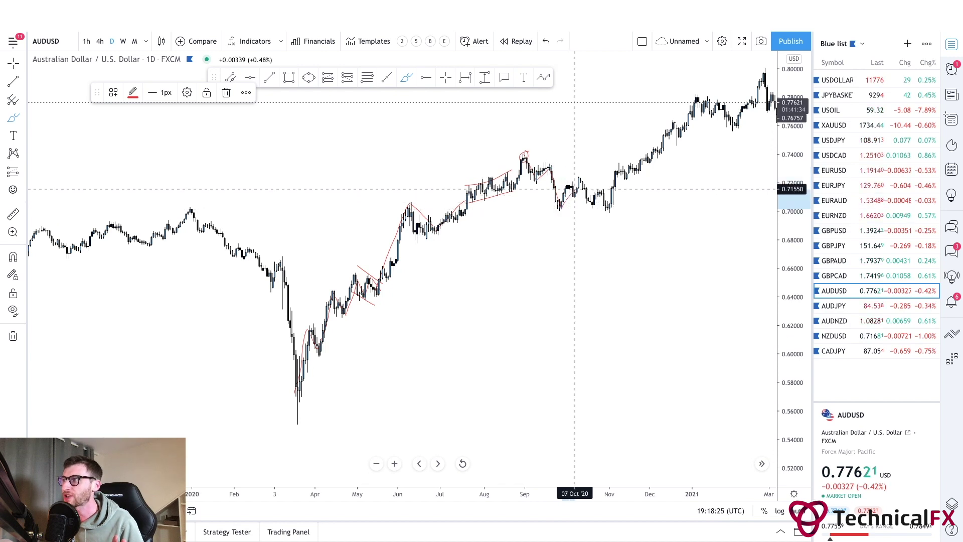
pyautogui.moveTo(592, 206)
pyautogui.mouseDown()
pyautogui.moveTo(558, 209)
pyautogui.moveTo(608, 205)
pyautogui.mouseUp()
pyautogui.hscroll(3, 606, 203)
pyautogui.moveTo(482, 146); pyautogui.dragTo(570, 189)
pyautogui.moveTo(480, 179); pyautogui.dragTo(561, 229)
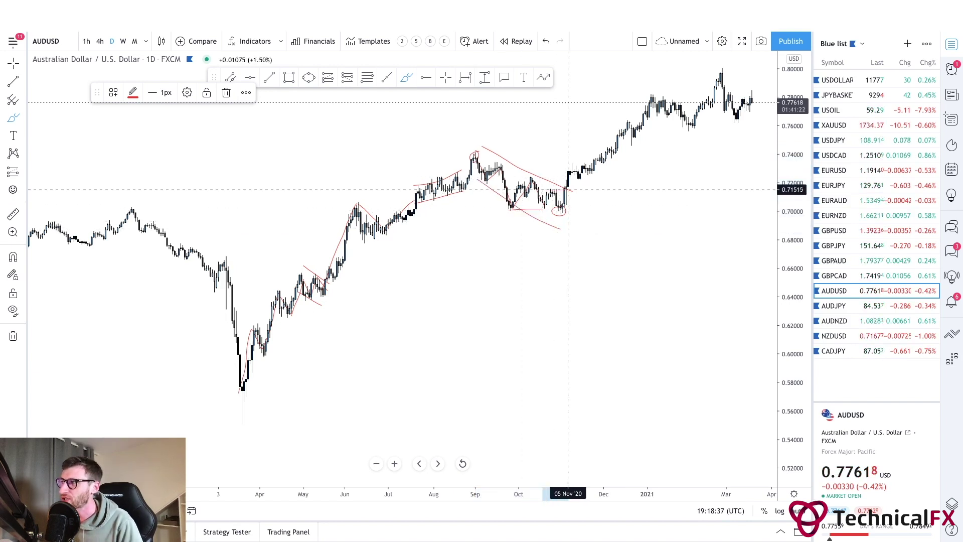
pyautogui.moveTo(567, 168)
pyautogui.mouseDown()
pyautogui.moveTo(650, 101)
pyautogui.moveTo(697, 116)
pyautogui.moveTo(717, 73)
pyautogui.mouseUp()
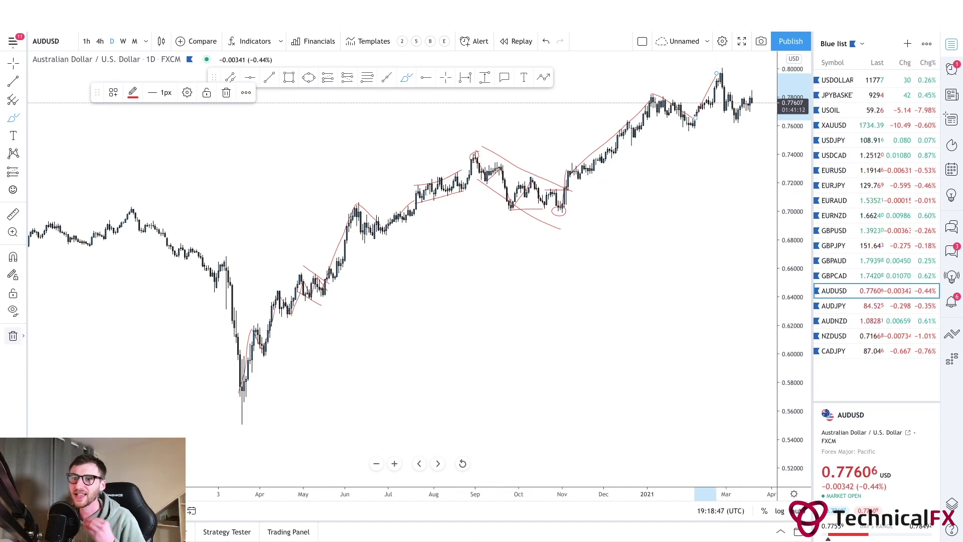
# Step: Remove all drawings from the AUDUSD chart and undo the removal
pyautogui.click(13, 336)
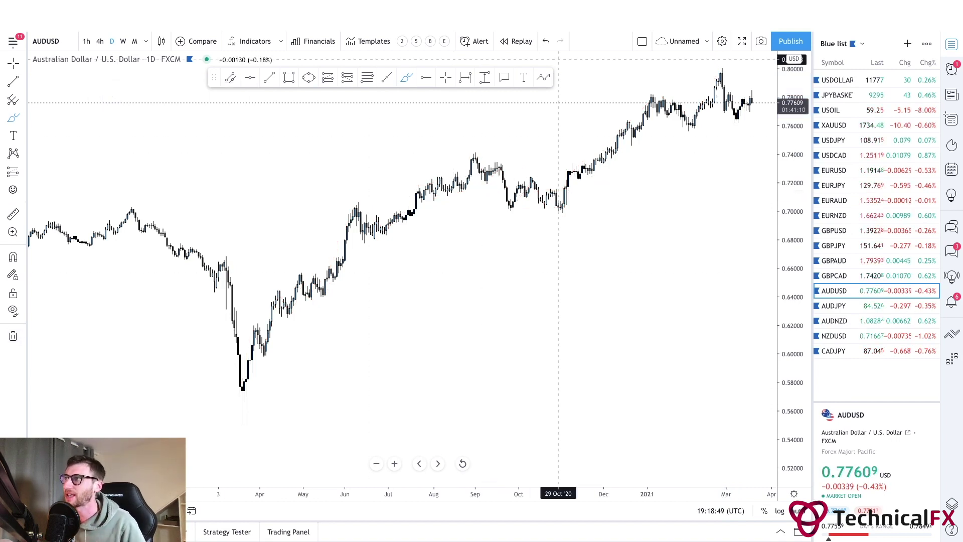
pyautogui.click(546, 41)
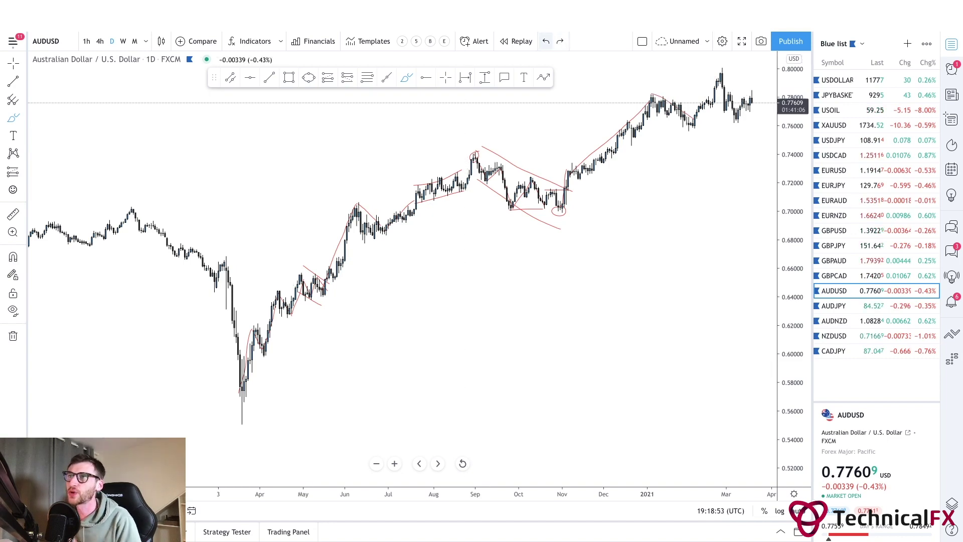
# Step: Switch to the GBPJPY 1-hour chart and brush in the first resistance line, the pullback below it and the rise to the 3 March high
pyautogui.hotkey('ctrl', 'Tab')
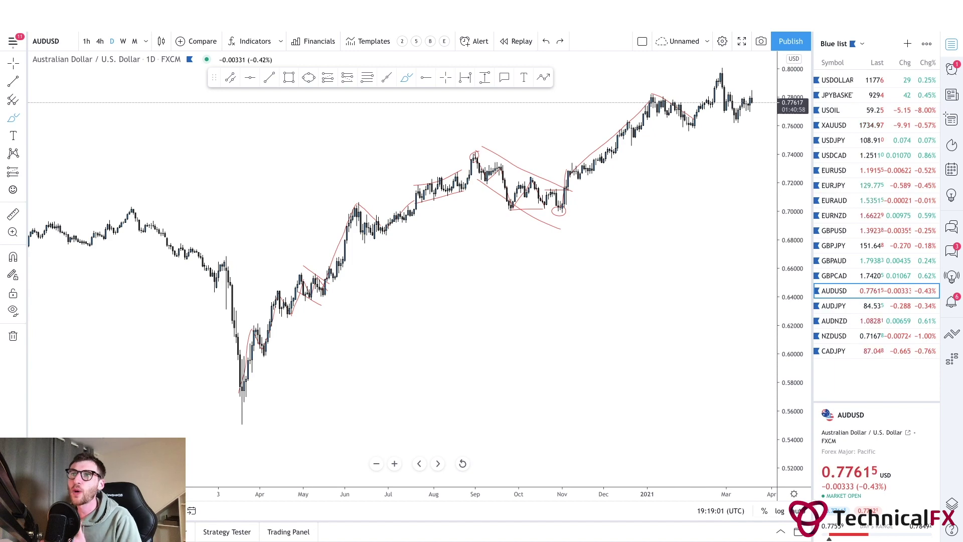
pyautogui.hotkey('ctrl', 'Tab')
pyautogui.hscroll(-5, 319, 229)
pyautogui.hscroll(3, 319, 229)
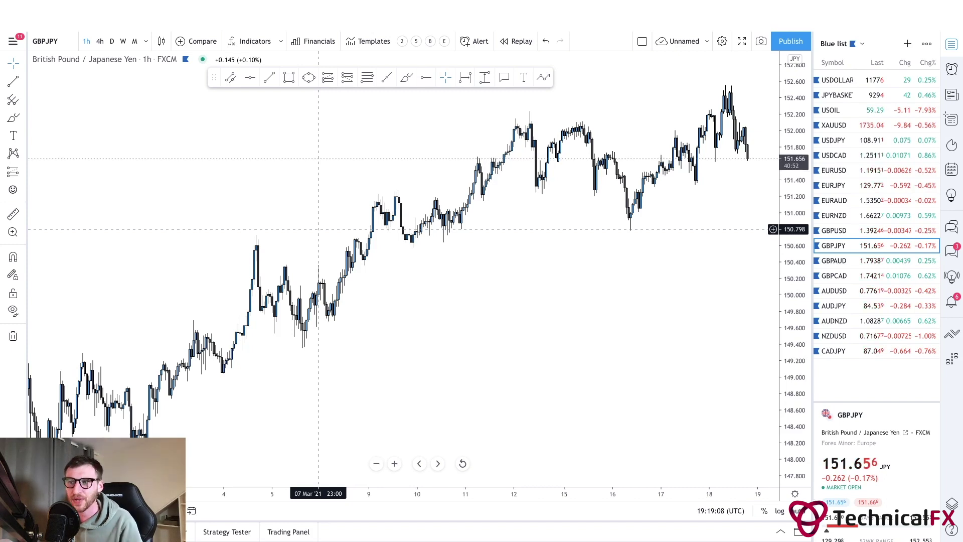
pyautogui.moveTo(218, 273); pyautogui.dragTo(211, 265)
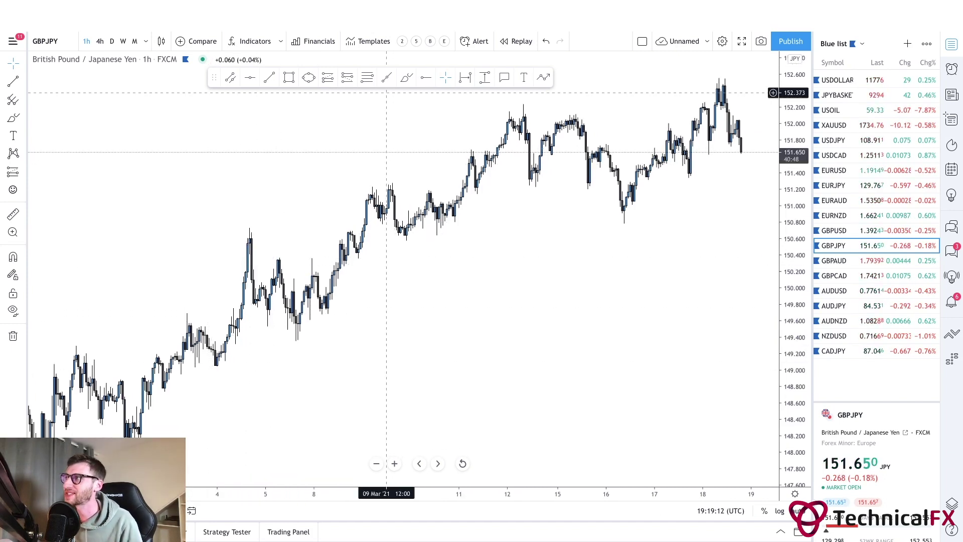
pyautogui.click(406, 77)
pyautogui.moveTo(140, 424); pyautogui.dragTo(189, 329)
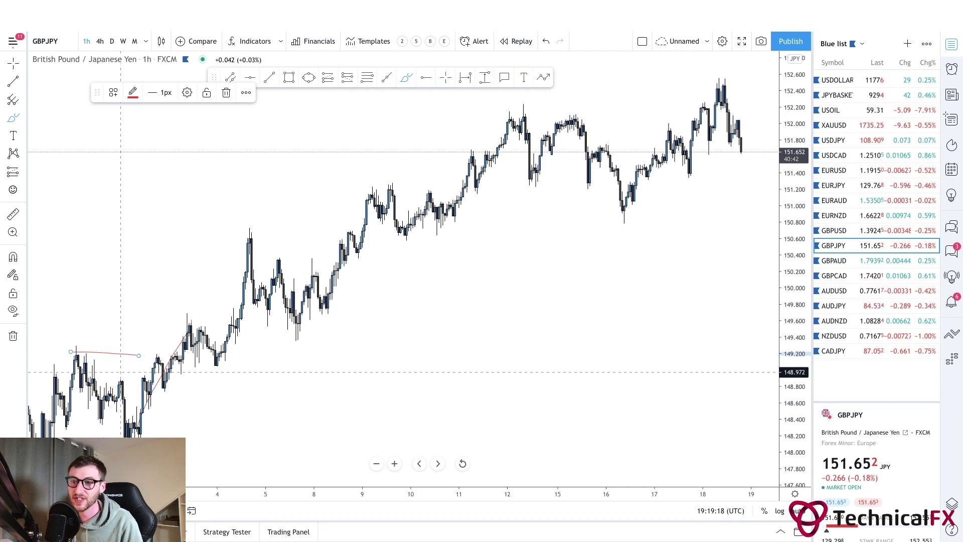
pyautogui.moveTo(76, 356); pyautogui.dragTo(141, 430)
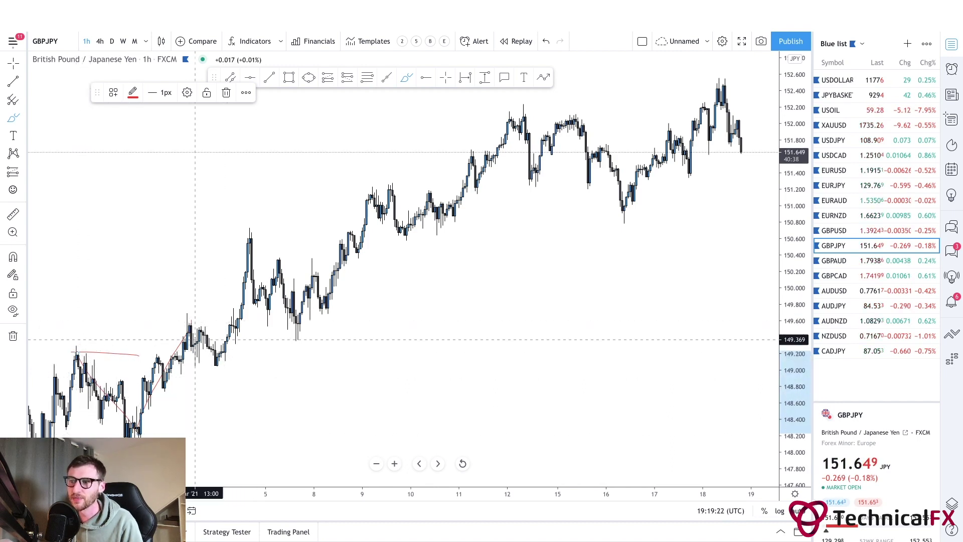
# Step: Trace the GBPJPY swings and pullbacks from the 3 March high to the 10 March consolidation, marking and circling the 9 March highs
pyautogui.moveTo(188, 314)
pyautogui.mouseDown()
pyautogui.moveTo(219, 348)
pyautogui.moveTo(246, 250)
pyautogui.moveTo(332, 288)
pyautogui.moveTo(327, 268)
pyautogui.mouseUp()
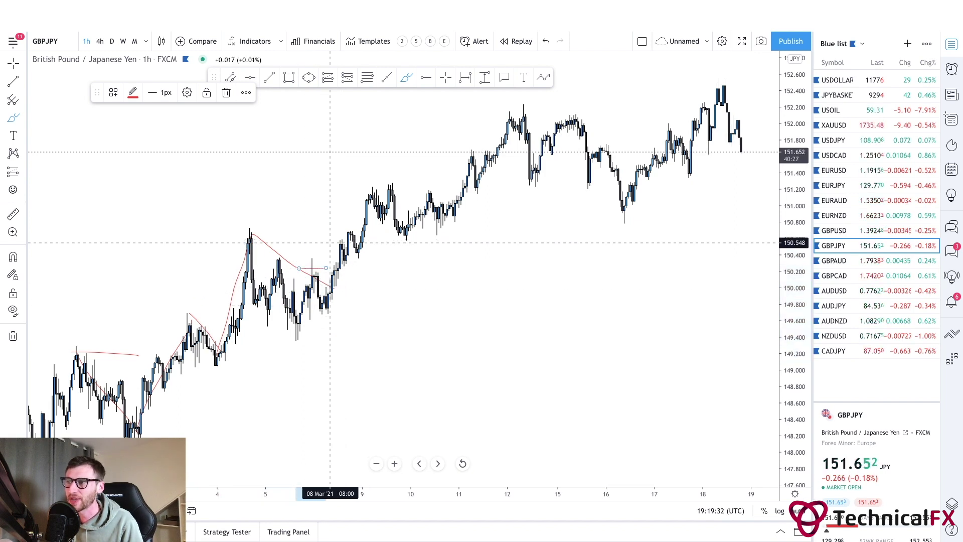
pyautogui.moveTo(329, 308)
pyautogui.mouseDown()
pyautogui.moveTo(340, 249)
pyautogui.moveTo(349, 259)
pyautogui.moveTo(385, 182)
pyautogui.moveTo(411, 235)
pyautogui.moveTo(431, 192)
pyautogui.moveTo(367, 190)
pyautogui.mouseUp()
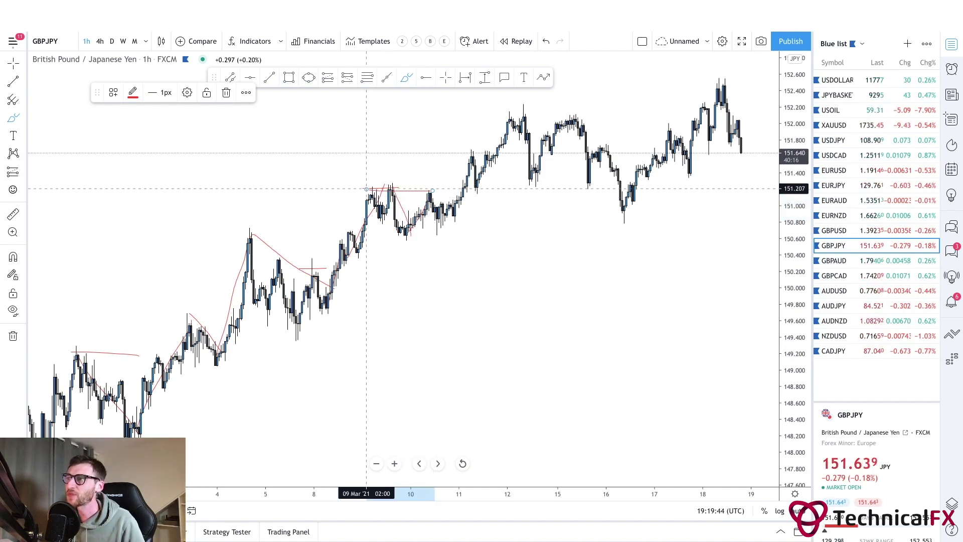
pyautogui.moveTo(432, 190)
pyautogui.mouseDown()
pyautogui.moveTo(459, 207)
pyautogui.moveTo(442, 225)
pyautogui.mouseUp()
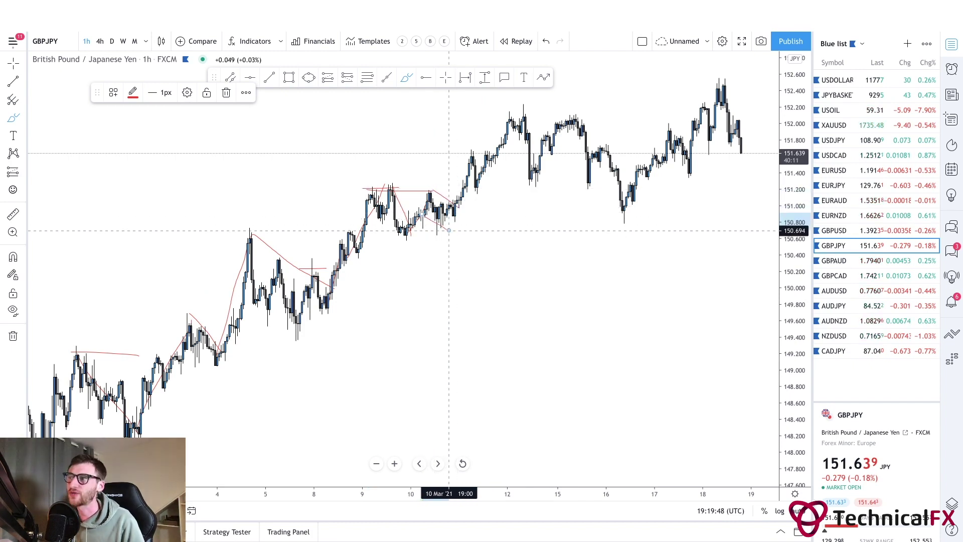
pyautogui.moveTo(448, 215)
pyautogui.mouseDown()
pyautogui.moveTo(467, 159)
pyautogui.moveTo(374, 193)
pyautogui.moveTo(417, 179)
pyautogui.mouseUp()
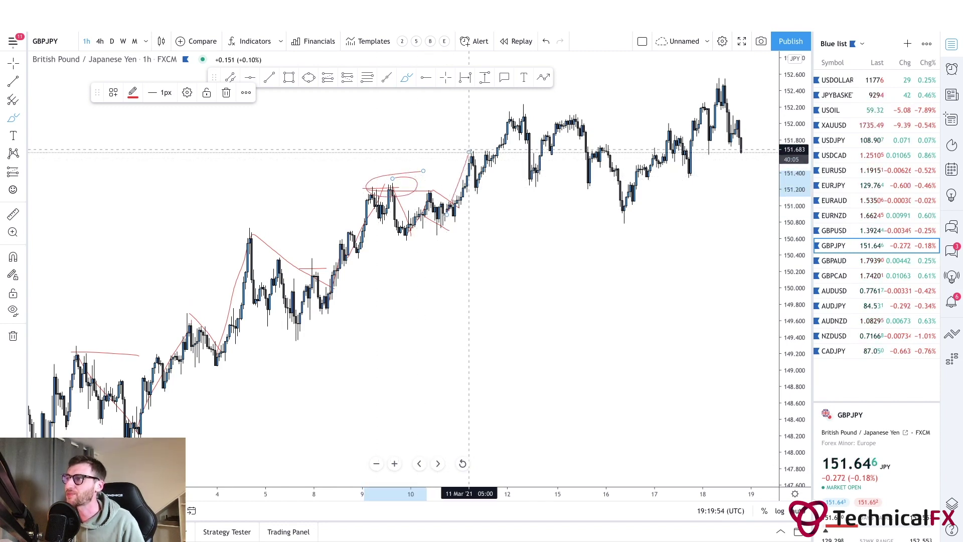
# Step: Trace the advance to the 12 March high and the drop to the 16 March low, bounding the correction with two descending lines
pyautogui.moveTo(475, 190); pyautogui.dragTo(513, 115)
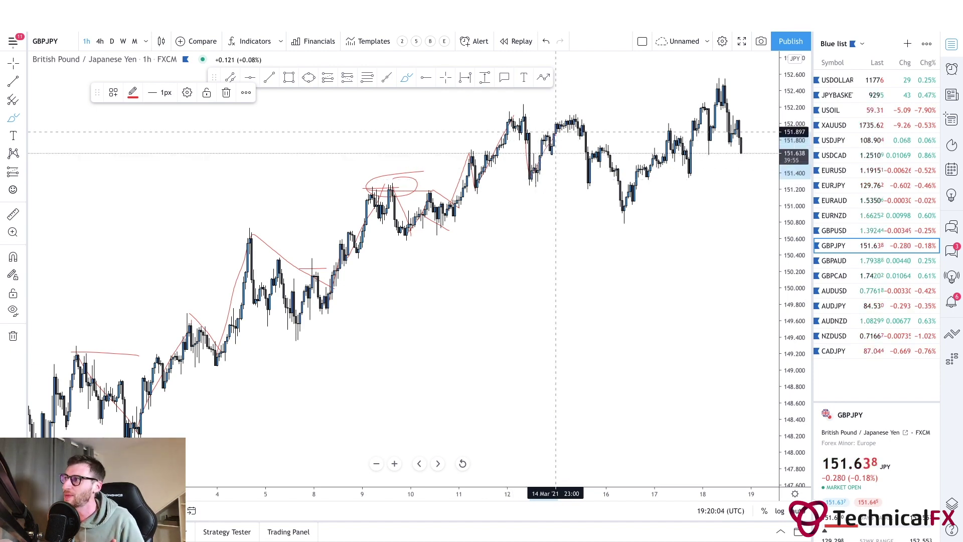
pyautogui.moveTo(576, 123); pyautogui.dragTo(584, 183)
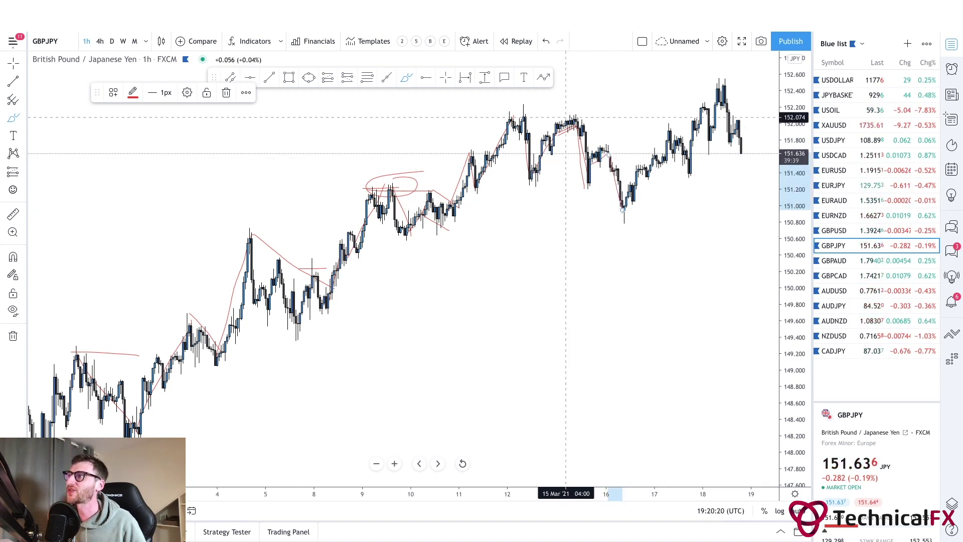
pyautogui.moveTo(556, 97); pyautogui.dragTo(650, 198)
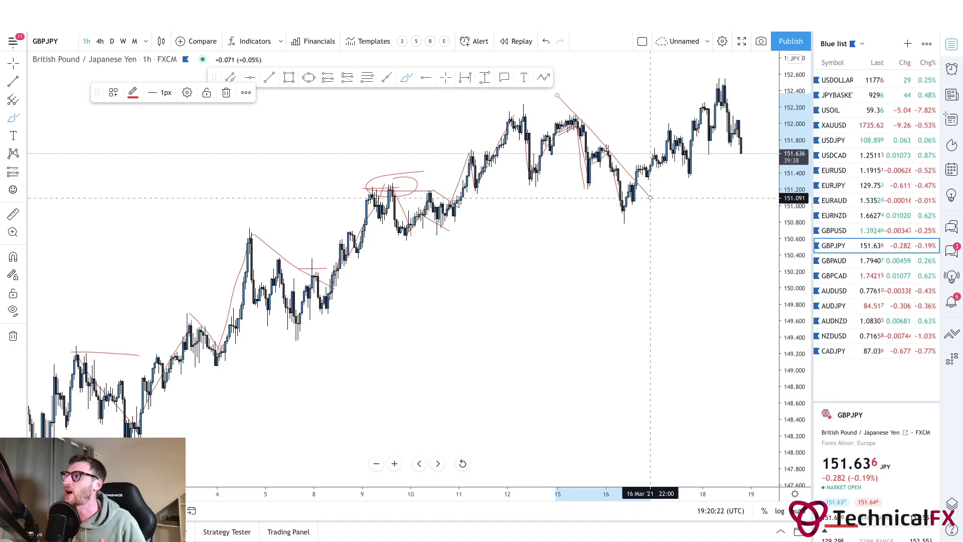
pyautogui.moveTo(494, 160)
pyautogui.mouseDown()
pyautogui.moveTo(577, 220)
pyautogui.moveTo(635, 241)
pyautogui.mouseUp()
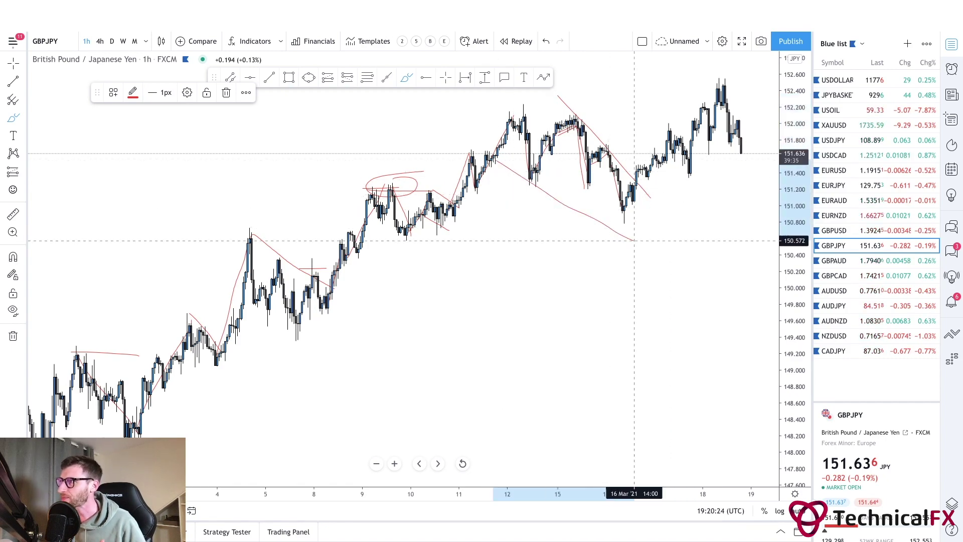
# Step: Mark the 16 March lower high, trace the rally to the 18 March peak, and circle and extend the 17 March low as support
pyautogui.hscroll(3, 634, 241)
pyautogui.moveTo(543, 211); pyautogui.dragTo(586, 128)
pyautogui.moveTo(519, 146); pyautogui.dragTo(543, 146)
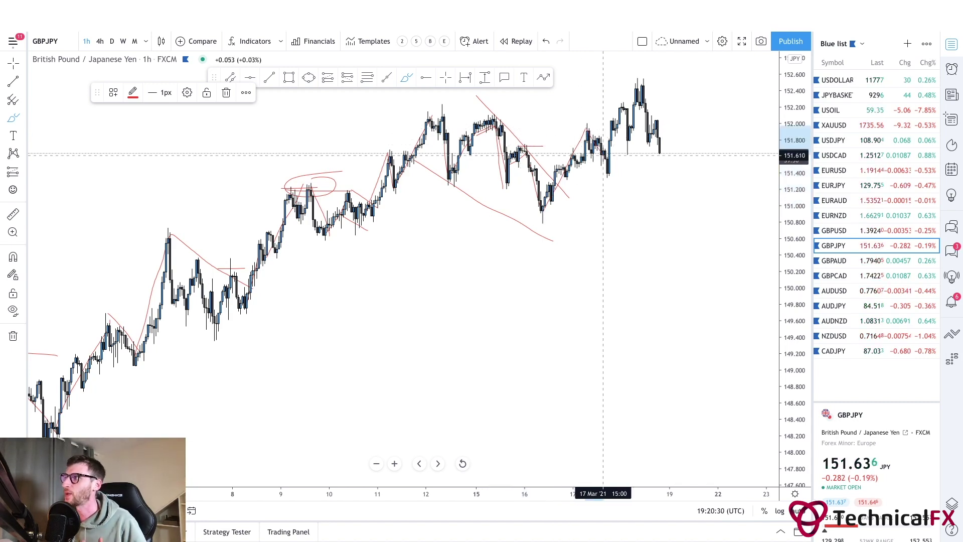
pyautogui.moveTo(638, 86)
pyautogui.mouseDown()
pyautogui.moveTo(653, 144)
pyautogui.moveTo(629, 142)
pyautogui.moveTo(654, 139)
pyautogui.mouseUp()
pyautogui.moveTo(611, 162)
pyautogui.mouseDown()
pyautogui.moveTo(595, 167)
pyautogui.moveTo(610, 177)
pyautogui.moveTo(602, 161)
pyautogui.moveTo(599, 170)
pyautogui.moveTo(671, 164)
pyautogui.mouseUp()
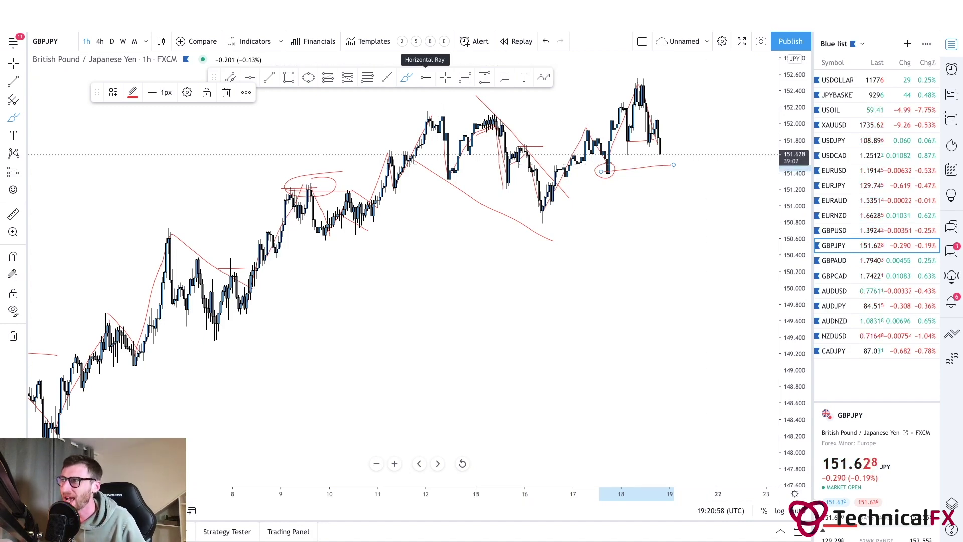
# Step: Put the Brush away and bring up the AUDUSD 15-minute chart in replay mode
pyautogui.click(446, 77)
pyautogui.moveTo(279, 153); pyautogui.dragTo(295, 156)
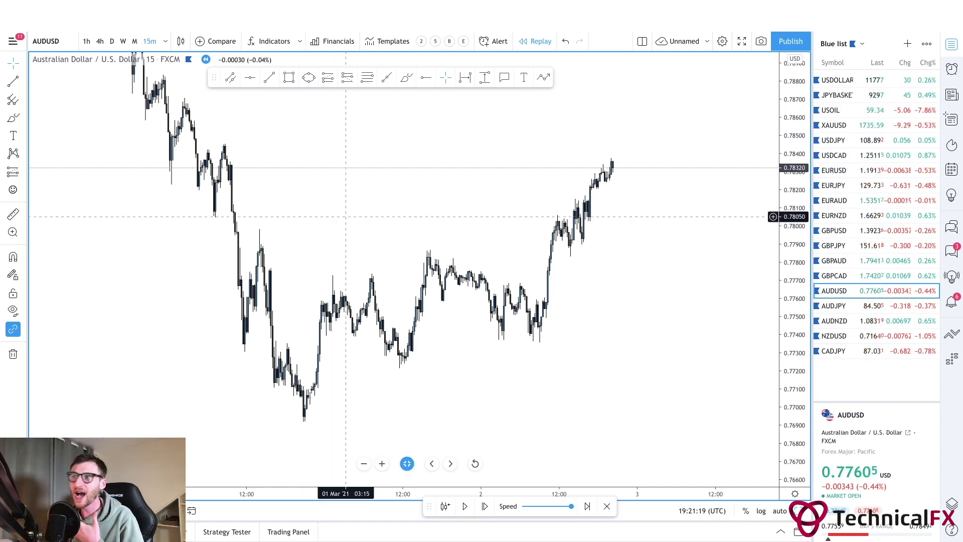
# Step: On the AUDUSD 15-minute chart, mark the first three lower highs of the 25–26 February decline with the Brush and trace the swings between them
pyautogui.hscroll(-3, 405, 217)
pyautogui.hscroll(-2, 404, 217)
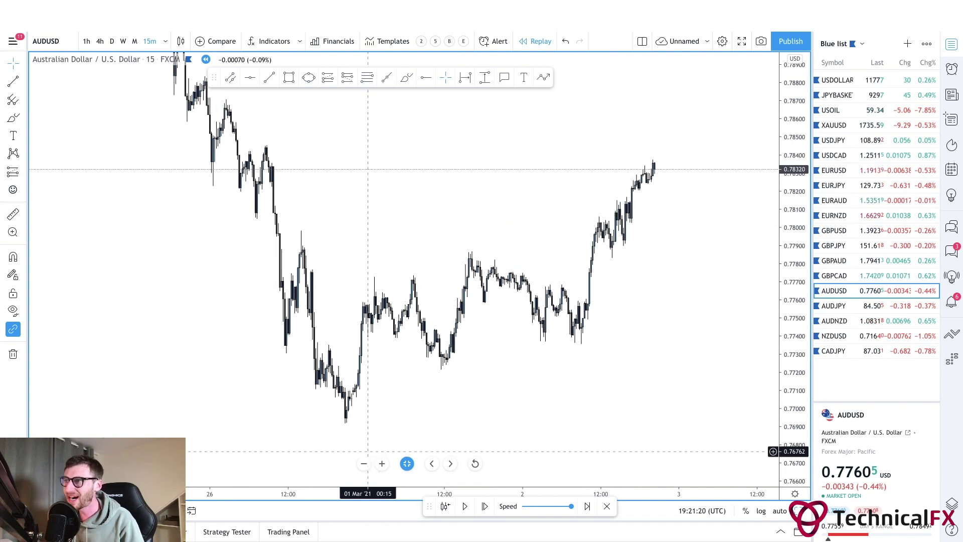
pyautogui.hscroll(-4, 372, 447)
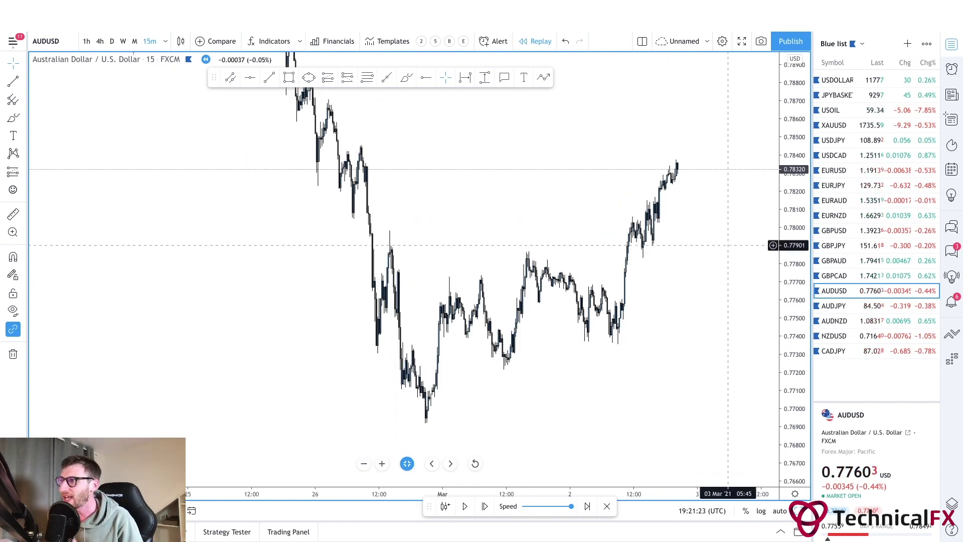
pyautogui.hscroll(3, 389, 261)
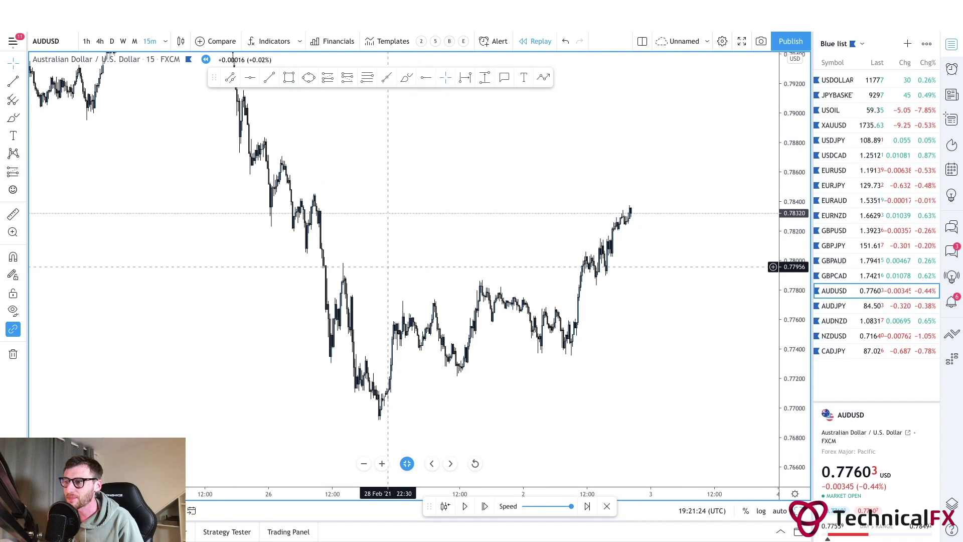
pyautogui.scroll(2, 382, 472)
pyautogui.hscroll(-4, 382, 472)
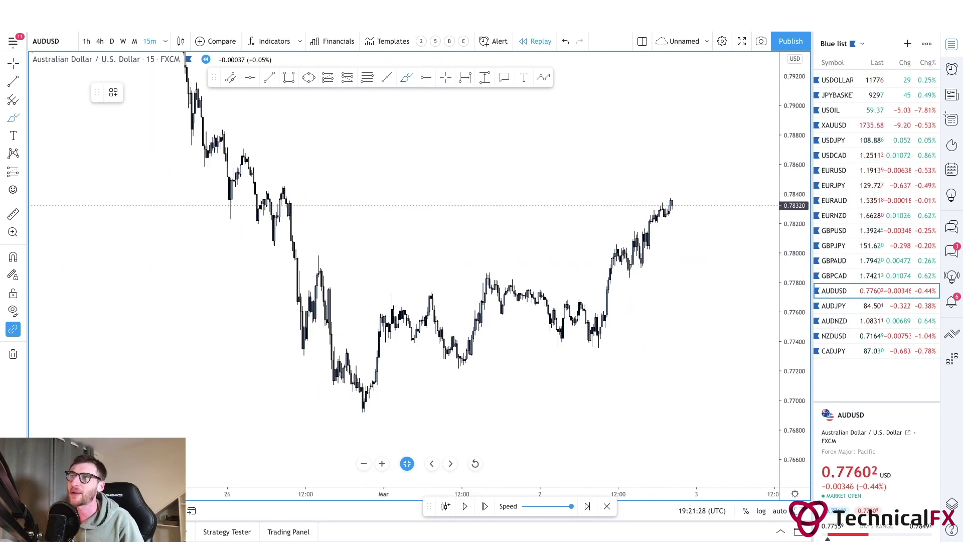
pyautogui.moveTo(165, 92); pyautogui.dragTo(226, 92)
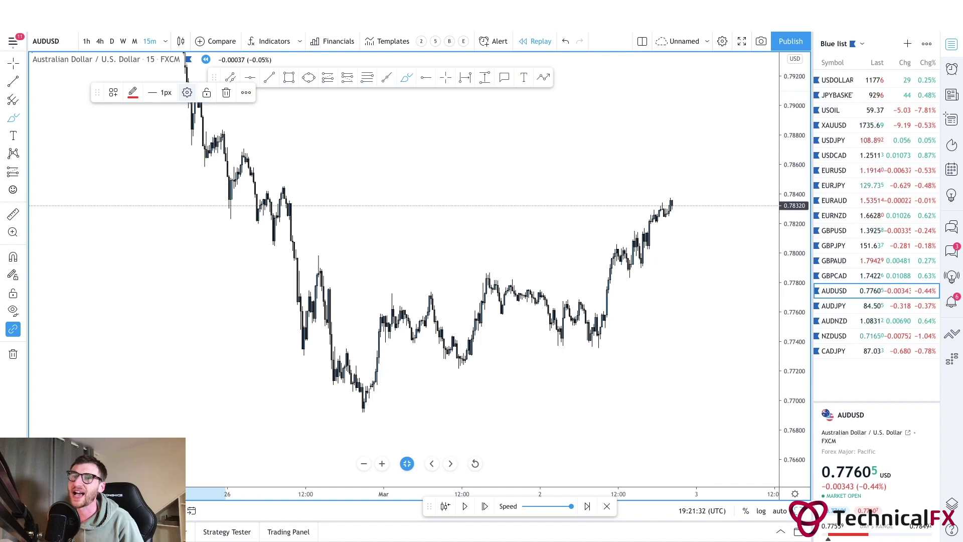
pyautogui.moveTo(98, 93); pyautogui.dragTo(66, 67)
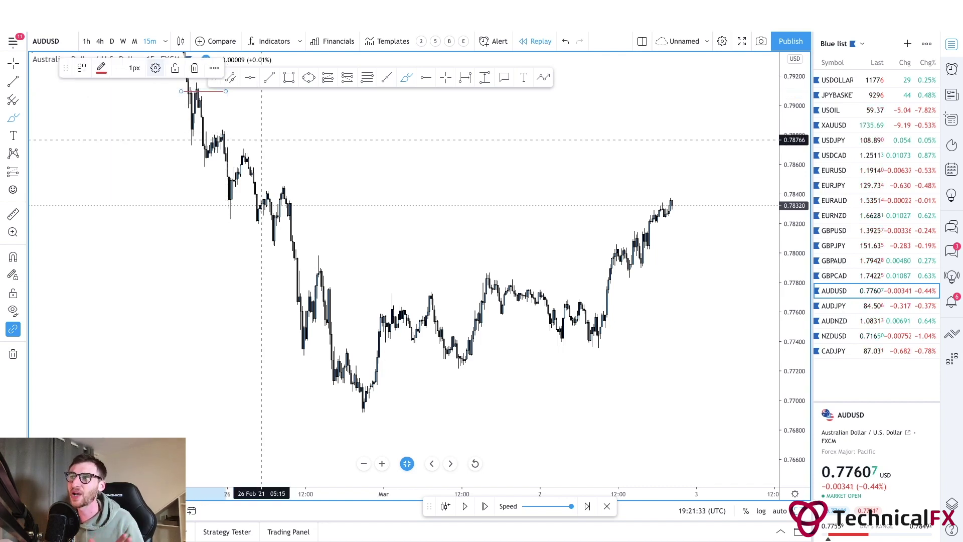
pyautogui.moveTo(207, 136)
pyautogui.mouseDown()
pyautogui.moveTo(241, 135)
pyautogui.moveTo(236, 153)
pyautogui.mouseUp()
pyautogui.moveTo(200, 127)
pyautogui.mouseDown()
pyautogui.moveTo(220, 135)
pyautogui.moveTo(228, 203)
pyautogui.moveTo(247, 158)
pyautogui.mouseUp()
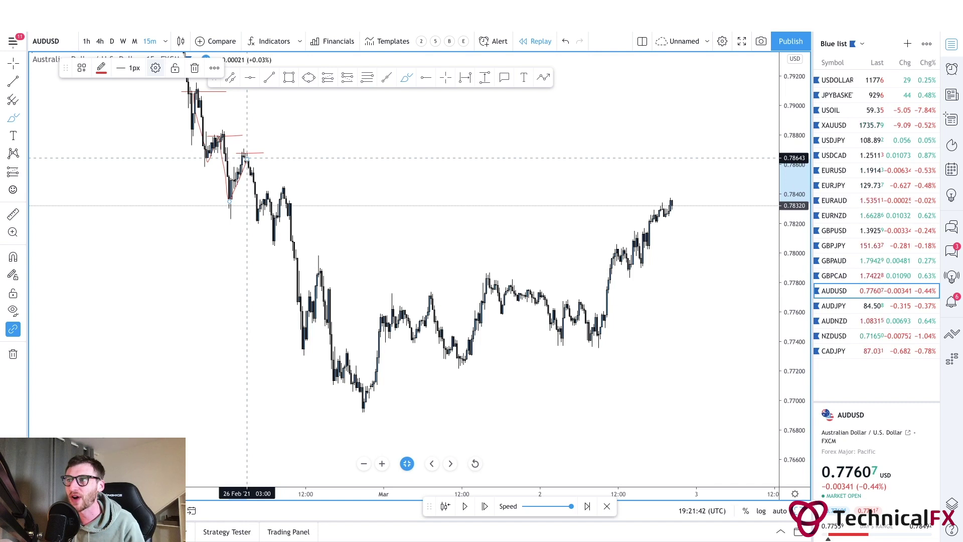
# Step: Mark the remaining 26 February lower highs, circle the final low and the last lower high, and trace the rally breaking above it
pyautogui.moveTo(262, 189); pyautogui.dragTo(303, 189)
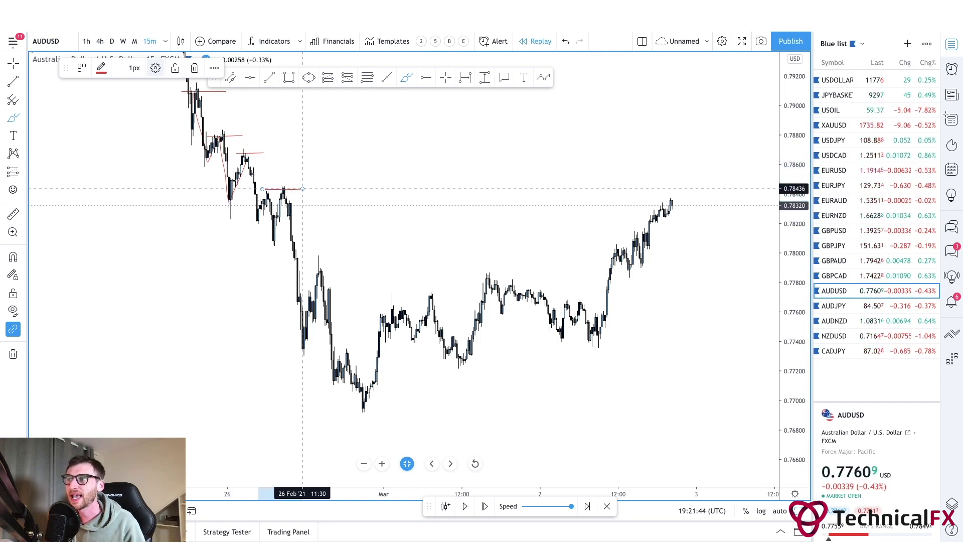
pyautogui.moveTo(308, 263); pyautogui.dragTo(340, 260)
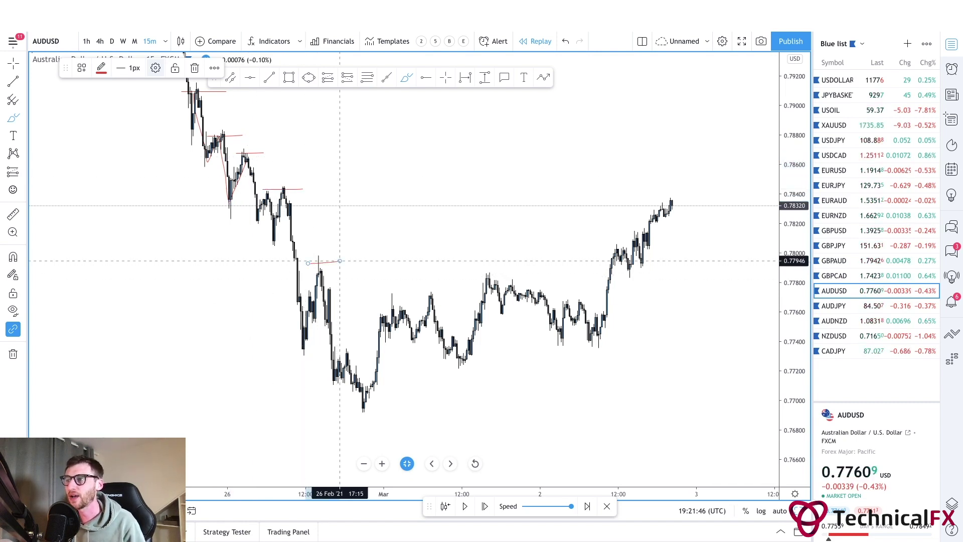
pyautogui.moveTo(336, 349); pyautogui.dragTo(365, 346)
pyautogui.moveTo(356, 400)
pyautogui.mouseDown()
pyautogui.moveTo(362, 419)
pyautogui.moveTo(356, 401)
pyautogui.mouseUp()
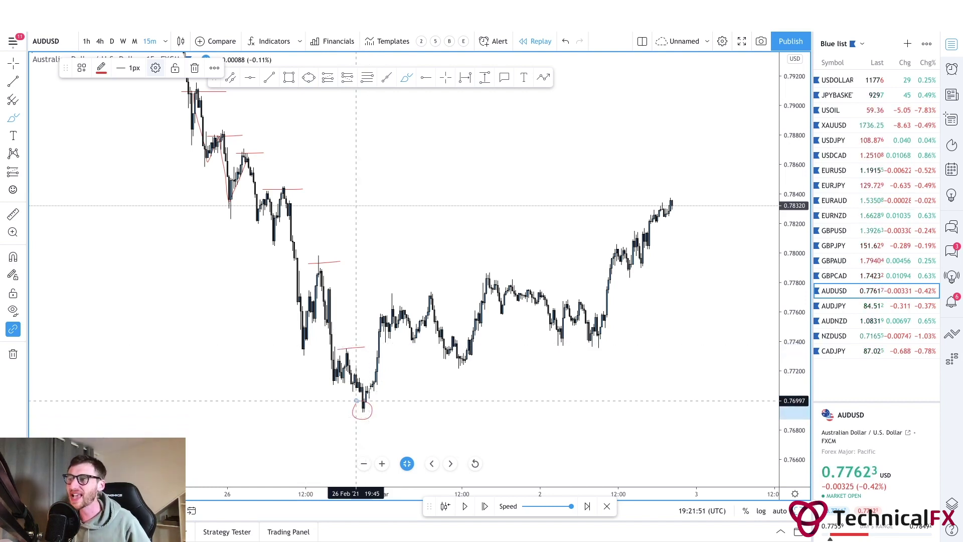
pyautogui.moveTo(363, 406)
pyautogui.mouseDown()
pyautogui.moveTo(383, 322)
pyautogui.moveTo(336, 351)
pyautogui.moveTo(351, 362)
pyautogui.moveTo(345, 343)
pyautogui.mouseUp()
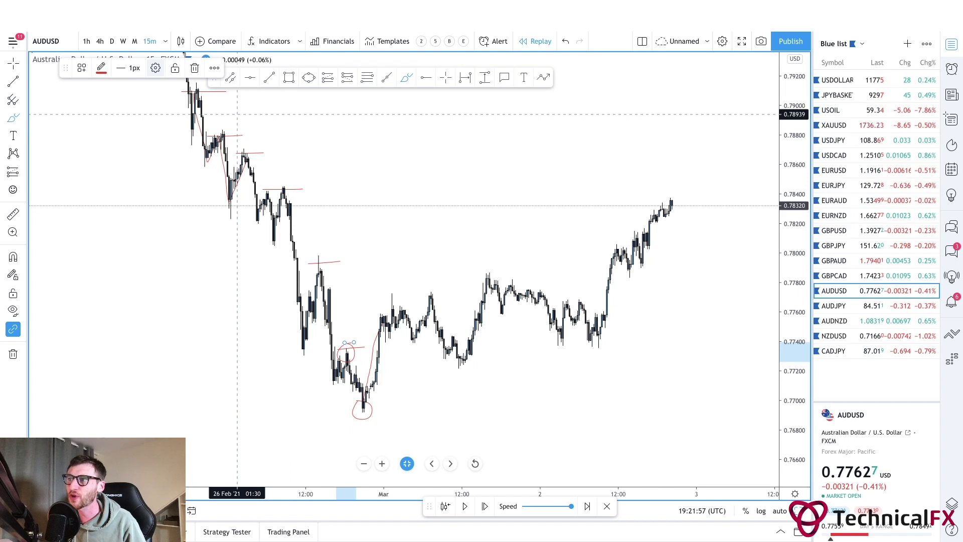
# Step: Draw a descending line above the AUDUSD downtrend and bound the 1 March correction with two descending lines
pyautogui.moveTo(239, 110); pyautogui.dragTo(354, 281)
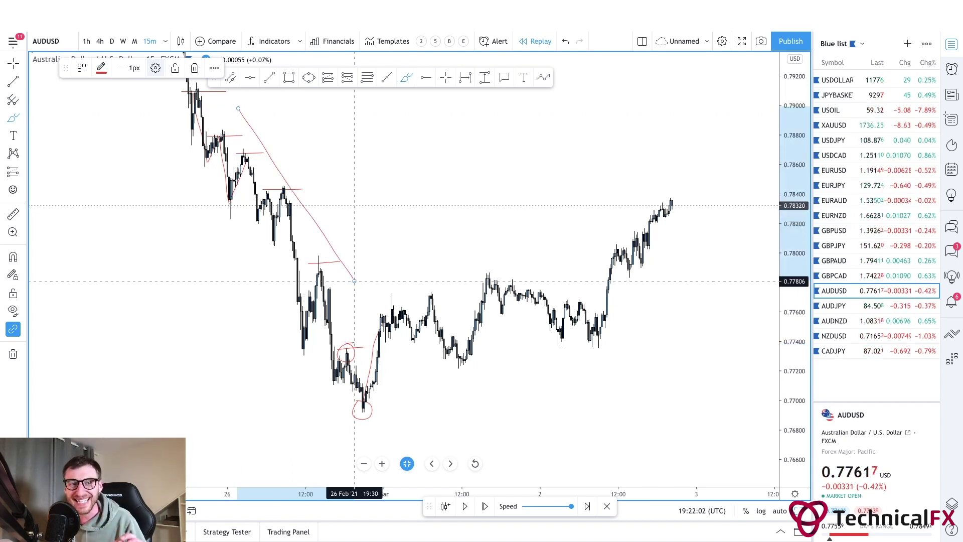
pyautogui.moveTo(410, 300)
pyautogui.mouseDown()
pyautogui.moveTo(371, 303)
pyautogui.moveTo(368, 339)
pyautogui.moveTo(396, 333)
pyautogui.moveTo(386, 299)
pyautogui.moveTo(411, 285)
pyautogui.moveTo(485, 365)
pyautogui.mouseUp()
pyautogui.hotkey('ctrl', 'z')
pyautogui.moveTo(366, 327); pyautogui.dragTo(469, 375)
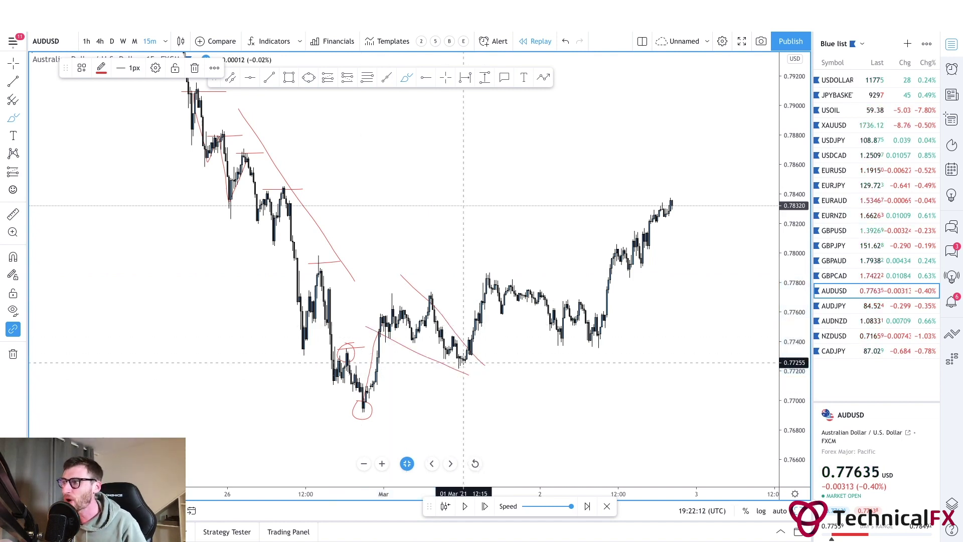
# Step: Draw a level across the 1 March highs, bound the following correction into 2 March with two descending lines, and trace its breakout rally
pyautogui.moveTo(382, 294)
pyautogui.mouseDown()
pyautogui.moveTo(546, 292)
pyautogui.moveTo(611, 315)
pyautogui.mouseUp()
pyautogui.moveTo(491, 313); pyautogui.dragTo(604, 345)
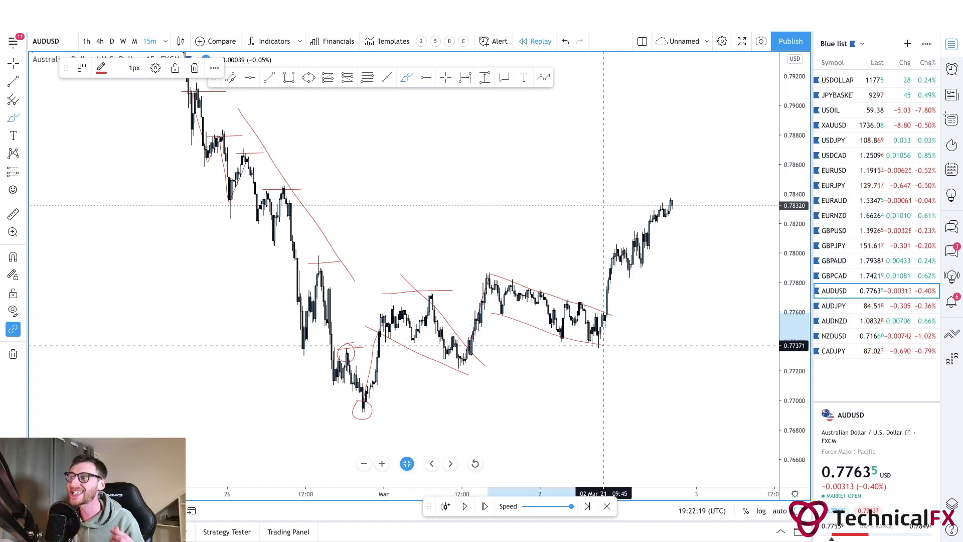
pyautogui.hscroll(3, 603, 346)
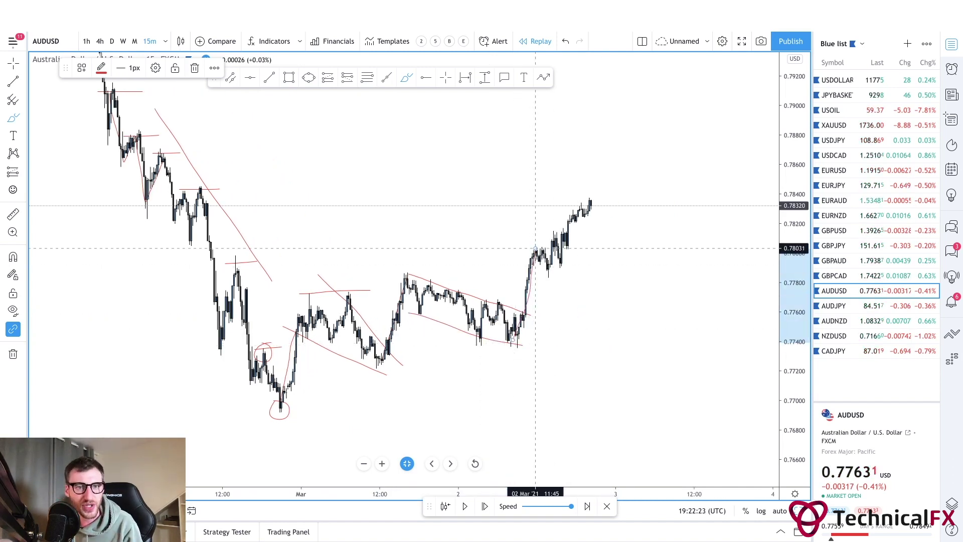
pyautogui.hscroll(-5, 536, 248)
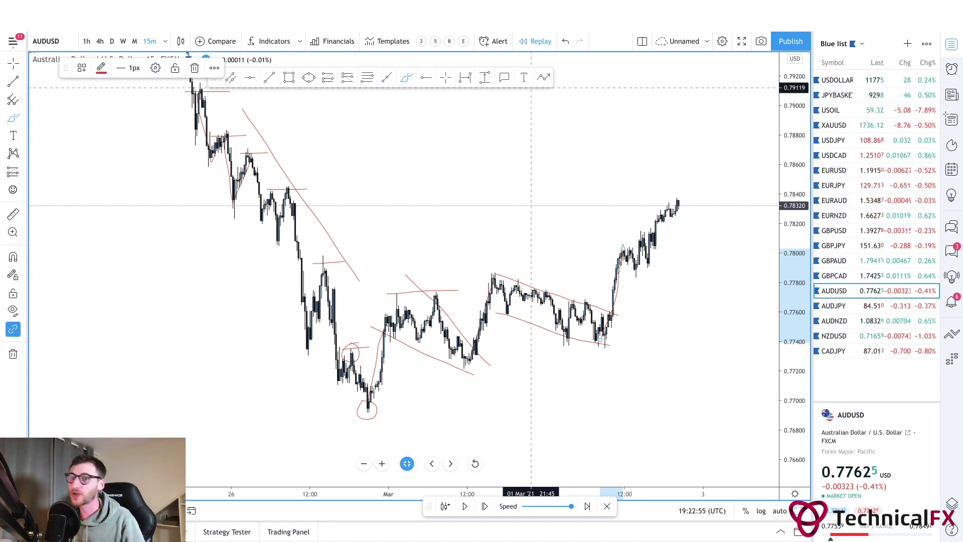
# Step: Bring up the EURUSD 5-minute replay chart and frame the price action around 10 March
pyautogui.hotkey('ctrl', 'Tab')
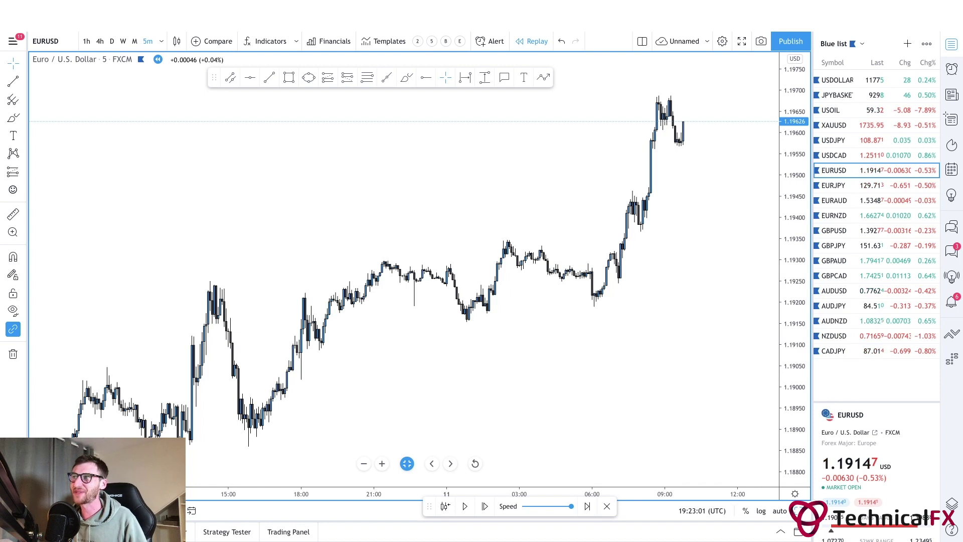
pyautogui.click(13, 117)
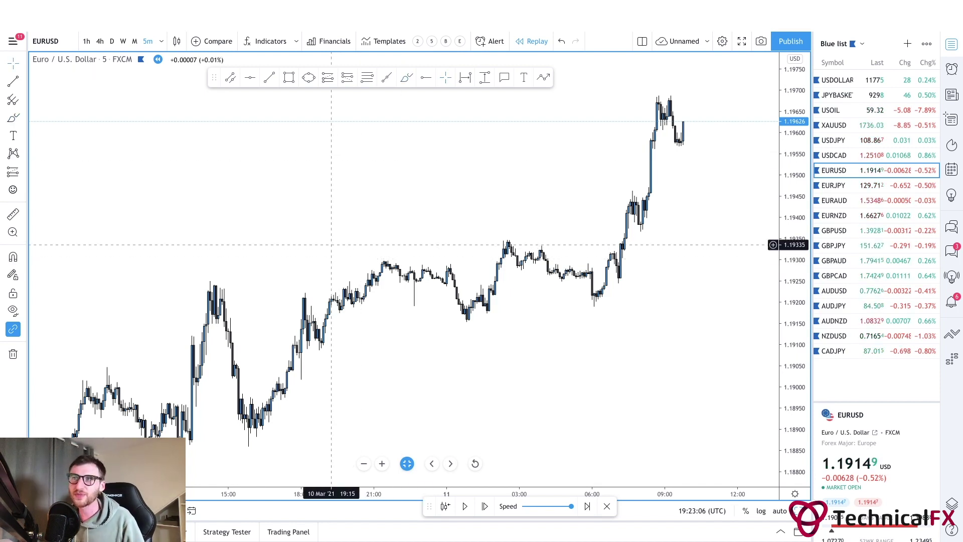
pyautogui.moveTo(255, 226); pyautogui.dragTo(278, 222)
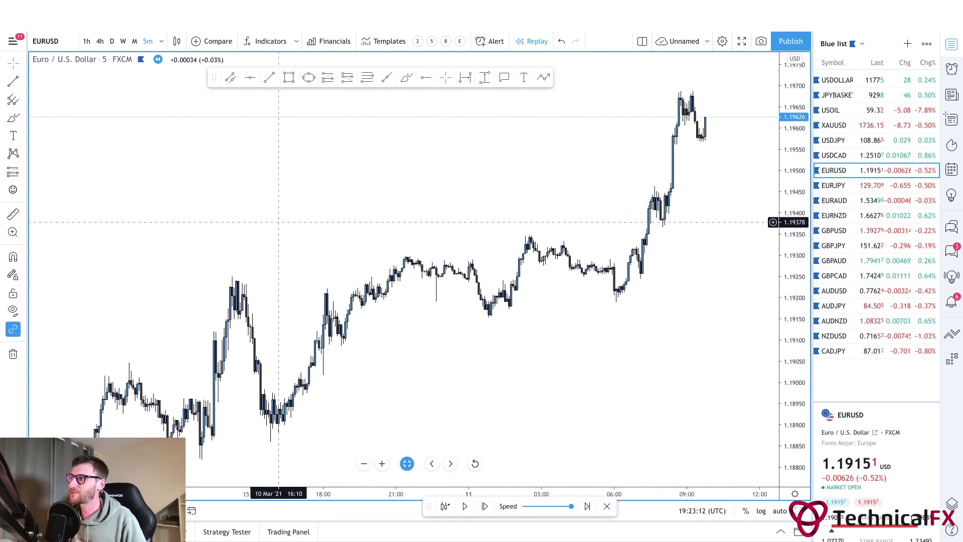
pyautogui.moveTo(278, 222); pyautogui.dragTo(296, 211)
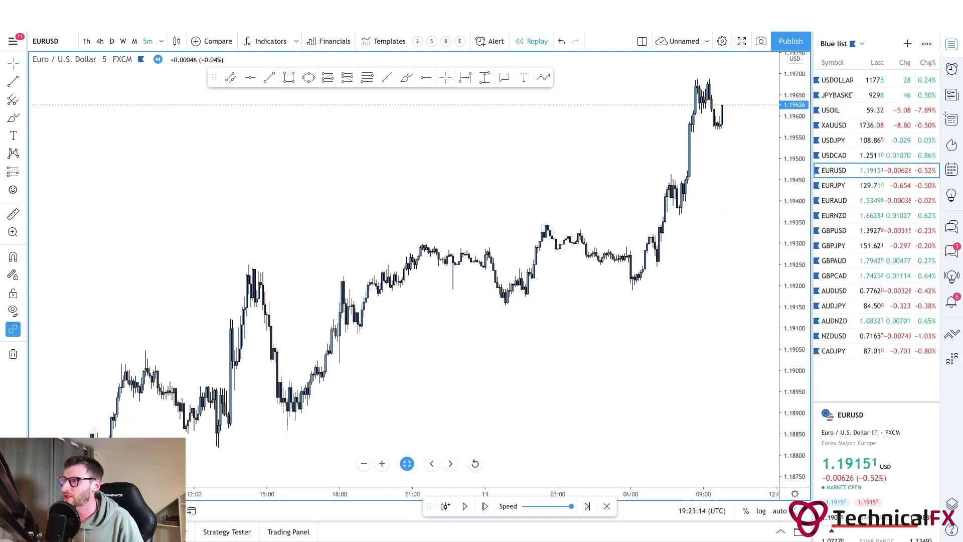
pyautogui.moveTo(794, 214); pyautogui.dragTo(794, 266)
pyautogui.moveTo(448, 318); pyautogui.dragTo(489, 308)
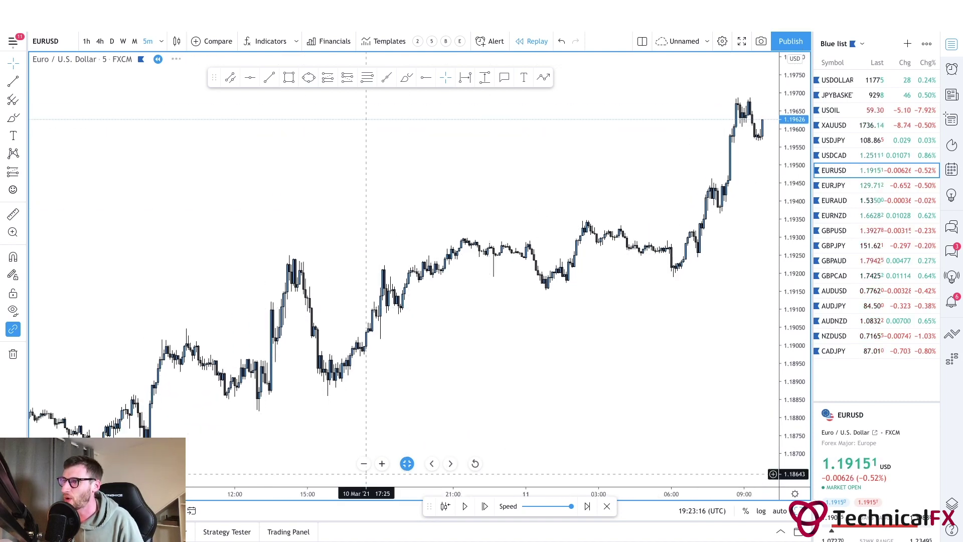
pyautogui.click(363, 463)
pyautogui.hscroll(2, 399, 409)
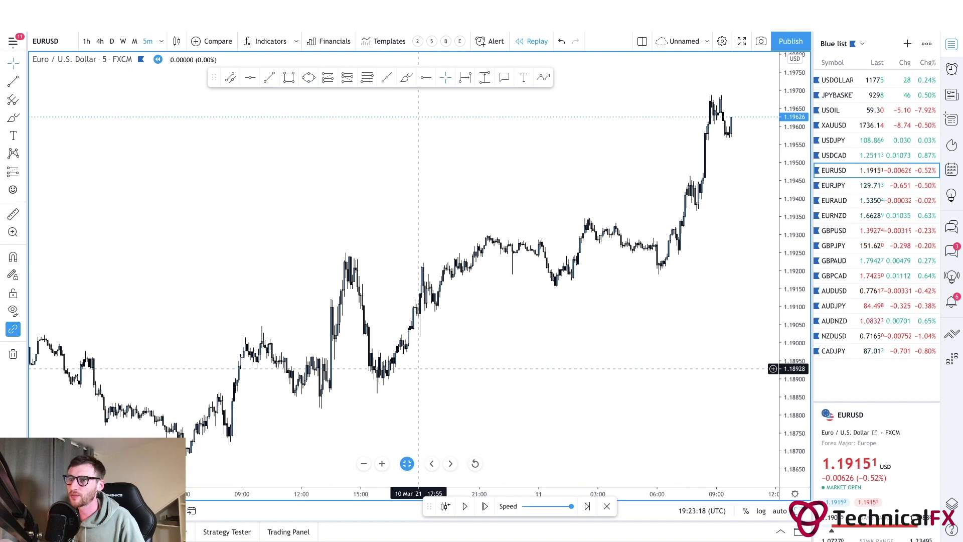
pyautogui.hscroll(-5, 280, 274)
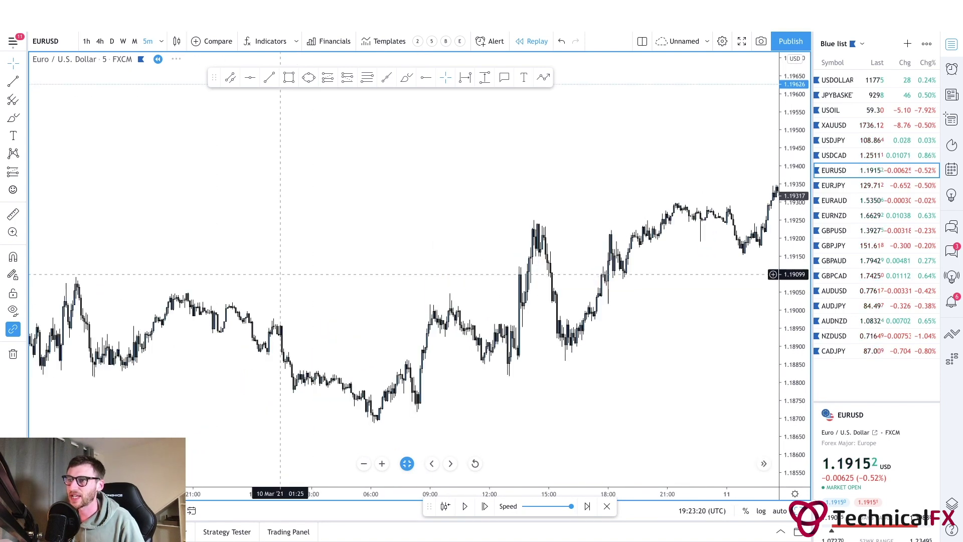
pyautogui.hscroll(2, 280, 275)
pyautogui.hscroll(2, 224, 275)
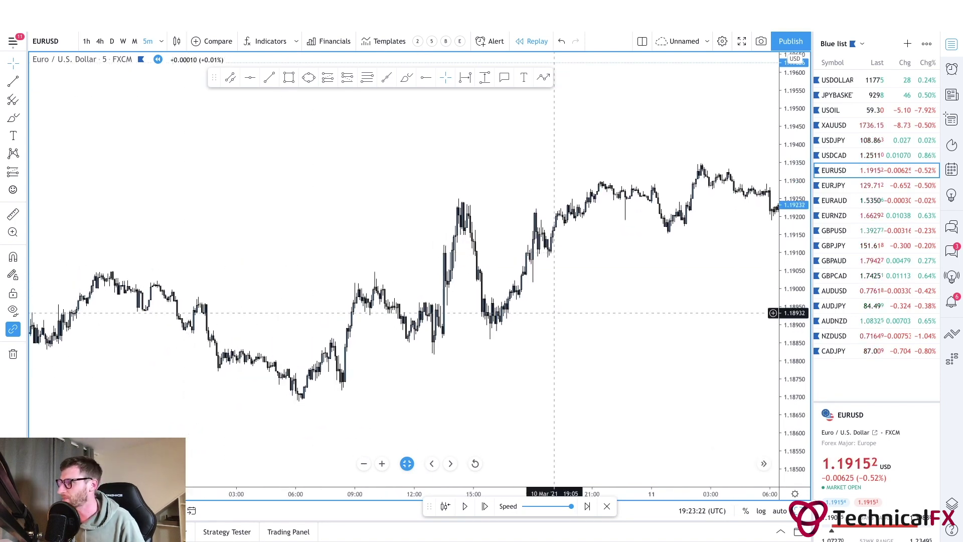
pyautogui.moveTo(795, 383); pyautogui.dragTo(795, 336)
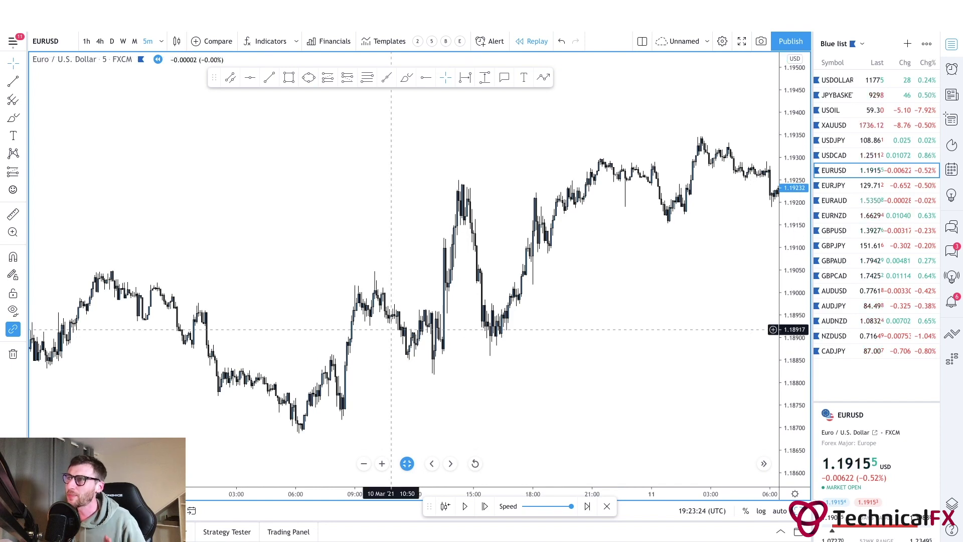
# Step: Mark the falling EURUSD highs with the Brush, trace the 10 March low, extend the last lower high to the break, and trace the 09:00 rally
pyautogui.click(407, 78)
pyautogui.moveTo(93, 271)
pyautogui.mouseDown()
pyautogui.moveTo(191, 284)
pyautogui.moveTo(224, 308)
pyautogui.mouseUp()
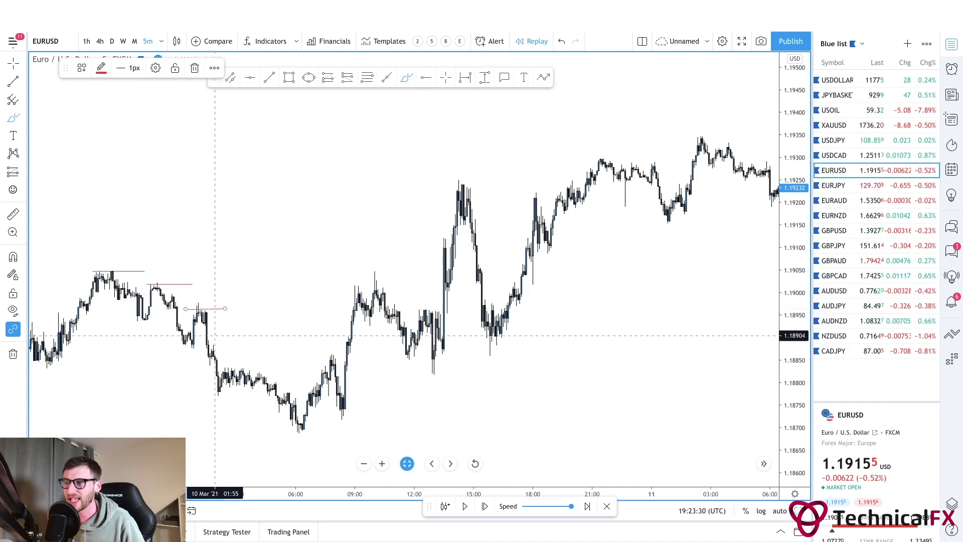
pyautogui.moveTo(227, 368); pyautogui.dragTo(298, 424)
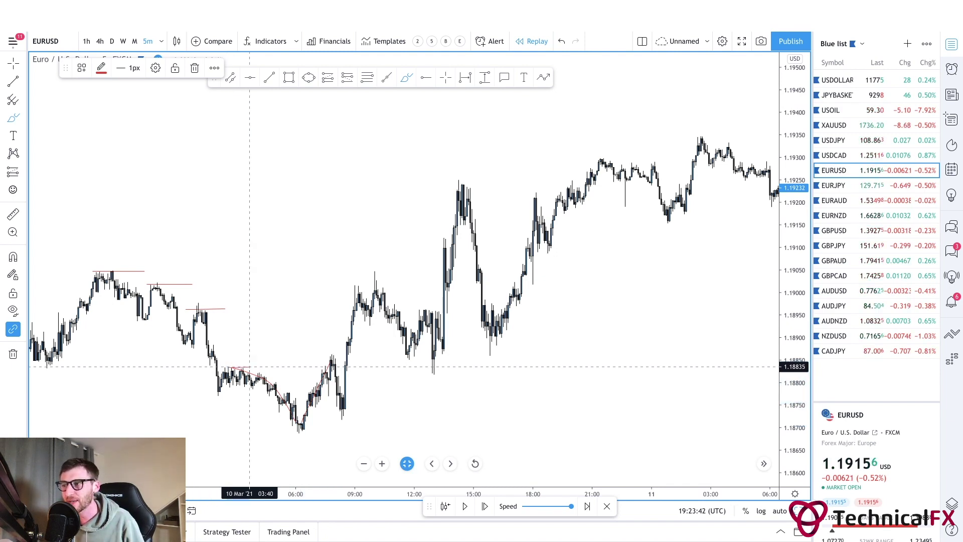
pyautogui.click(330, 362)
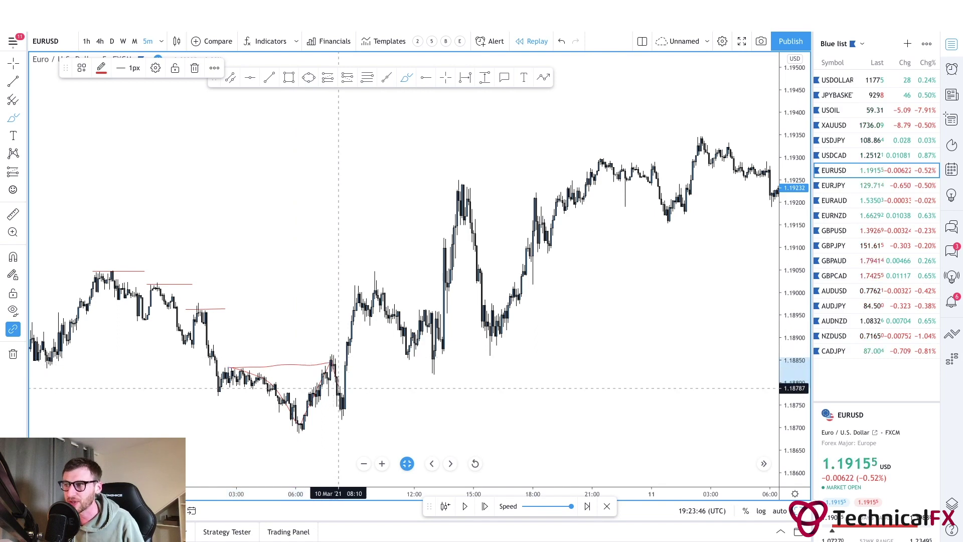
pyautogui.click(343, 406)
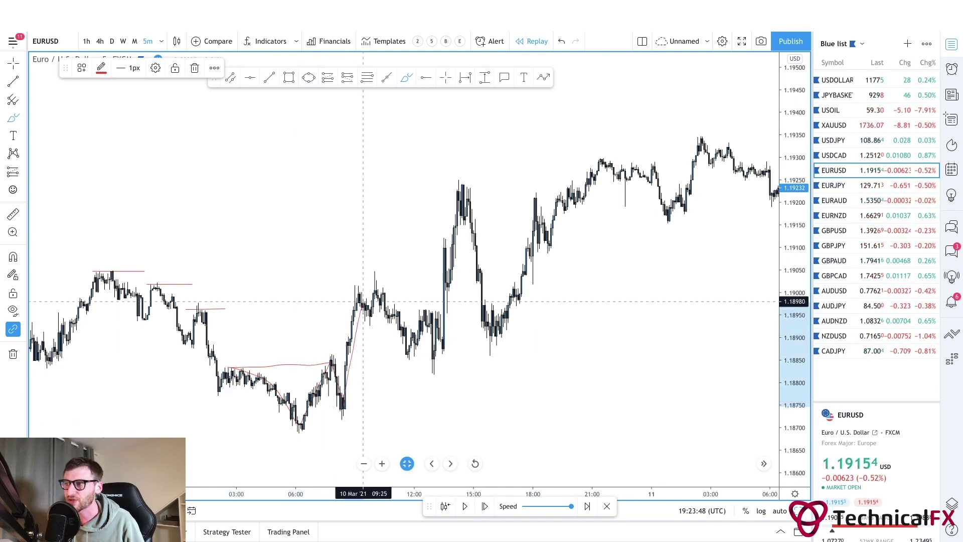
# Step: Bound the 10 March correction following the 09:00 EURUSD rally with two descending lines
pyautogui.click(365, 286)
pyautogui.click(374, 271)
pyautogui.click(451, 325)
pyautogui.click(351, 309)
pyautogui.click(441, 377)
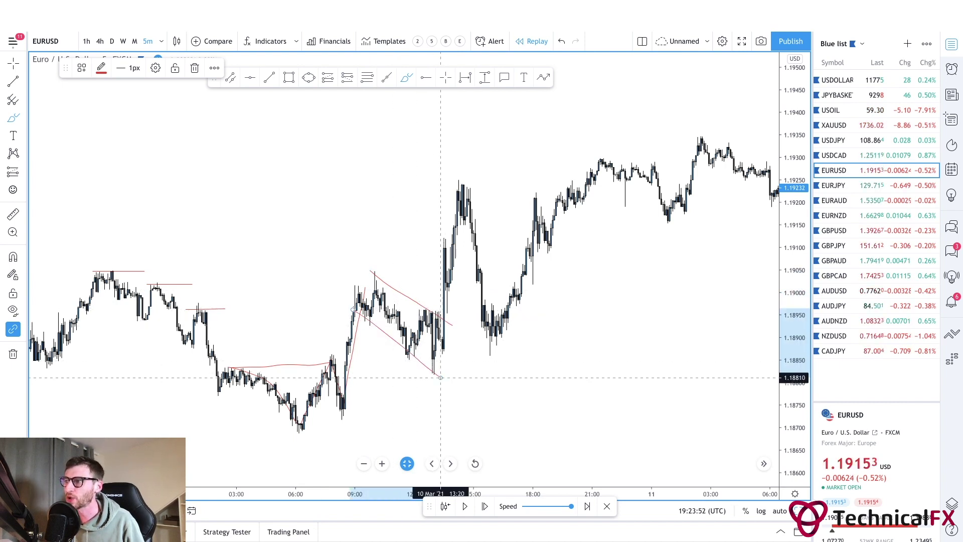
# Step: Trace the rally out of the correction to the 10 March afternoon high, and delete the stroke over the drop after it
pyautogui.moveTo(407, 335)
pyautogui.mouseDown()
pyautogui.moveTo(426, 195)
pyautogui.moveTo(448, 302)
pyautogui.mouseUp()
pyautogui.click(448, 303)
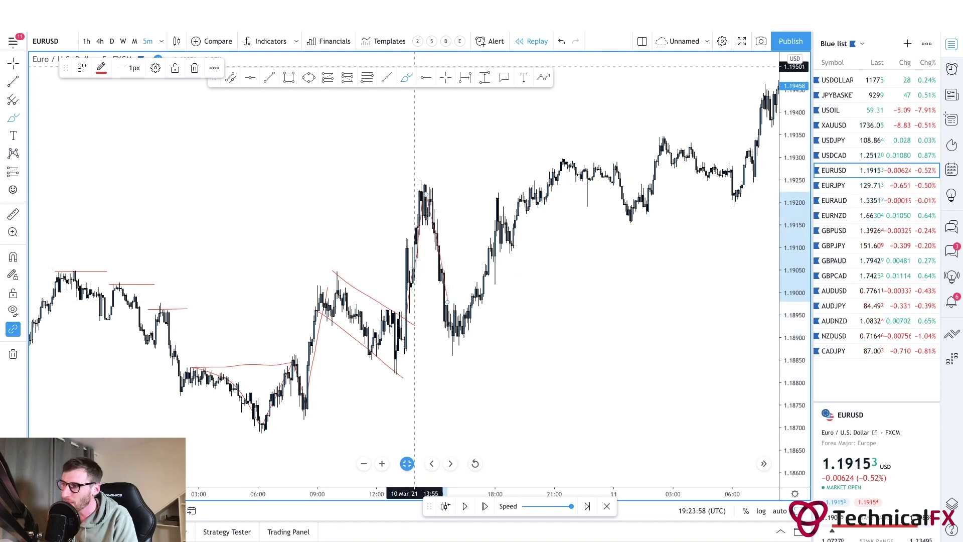
pyautogui.press('Delete')
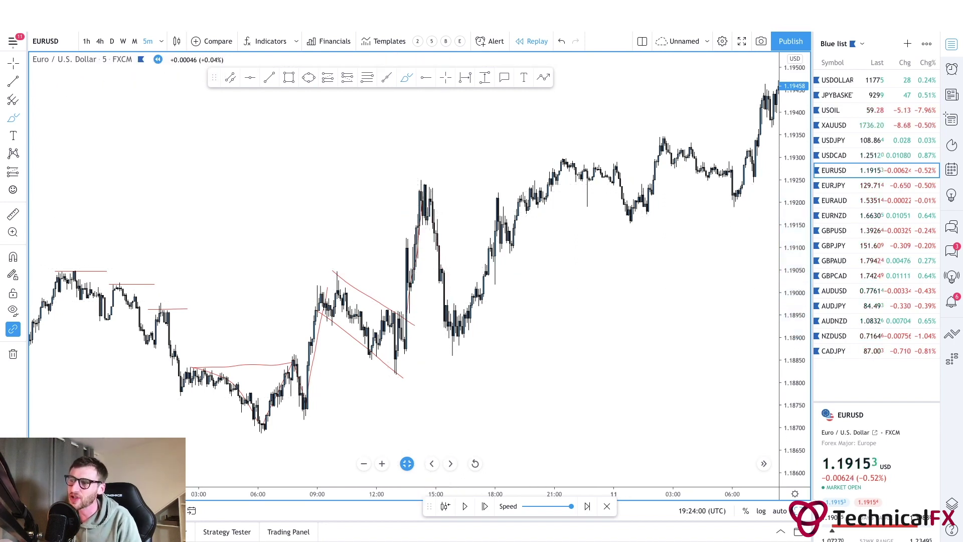
# Step: Trace the recovery from the 10 March afternoon low, bound the evening climb with two rising lines, and trace the dip and rally to the 11 March high
pyautogui.click(382, 464)
pyautogui.hscroll(-2, 350, 378)
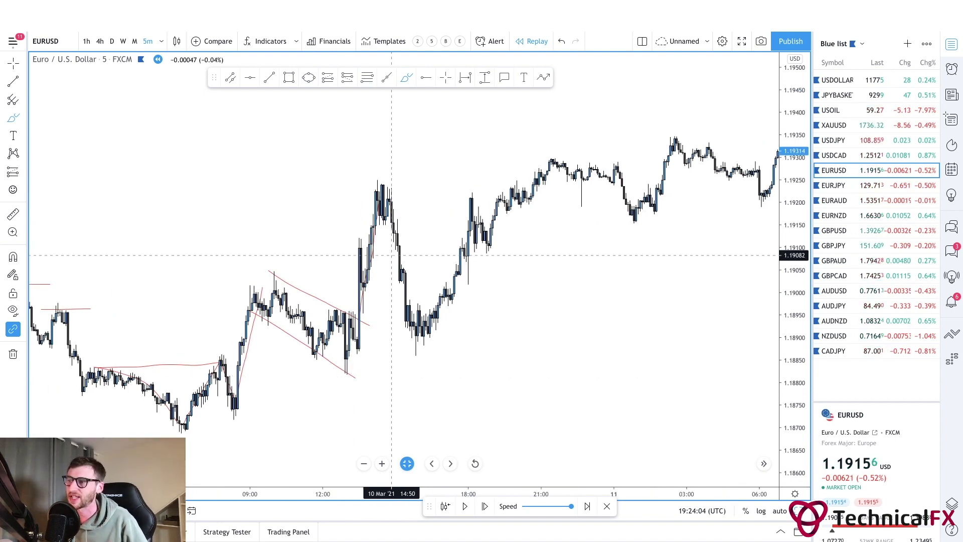
pyautogui.moveTo(404, 300)
pyautogui.mouseDown()
pyautogui.moveTo(415, 321)
pyautogui.moveTo(438, 313)
pyautogui.mouseUp()
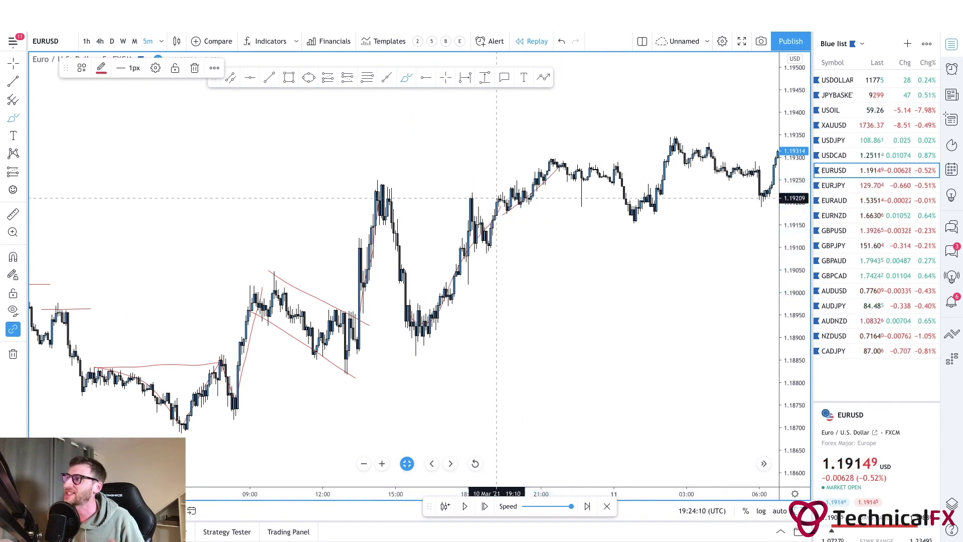
pyautogui.click(557, 157)
pyautogui.hscroll(3, 419, 185)
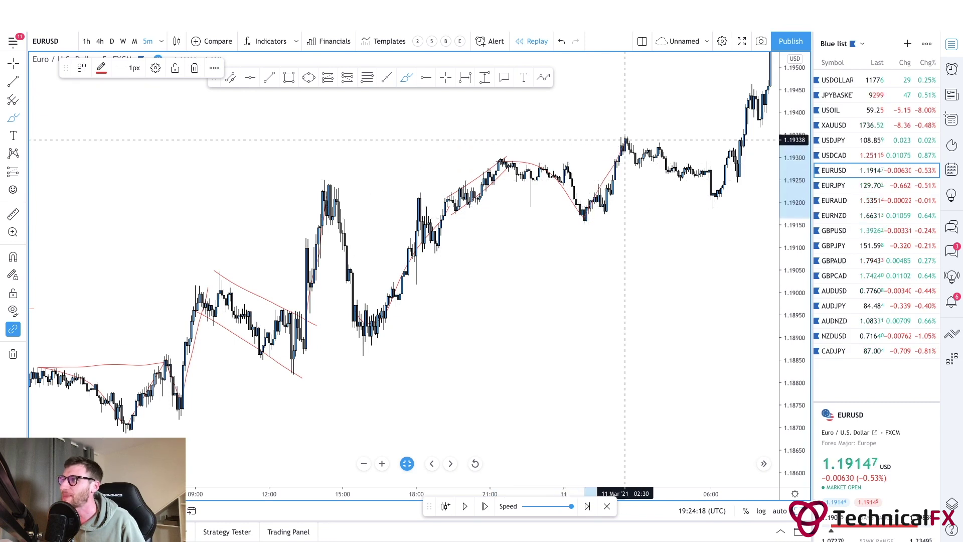
# Step: Mark the 10 March evening high on EURUSD with a near-horizontal Brush line extending past midnight
pyautogui.click(578, 154)
pyautogui.press('Escape')
pyautogui.moveTo(439, 128); pyautogui.dragTo(429, 130)
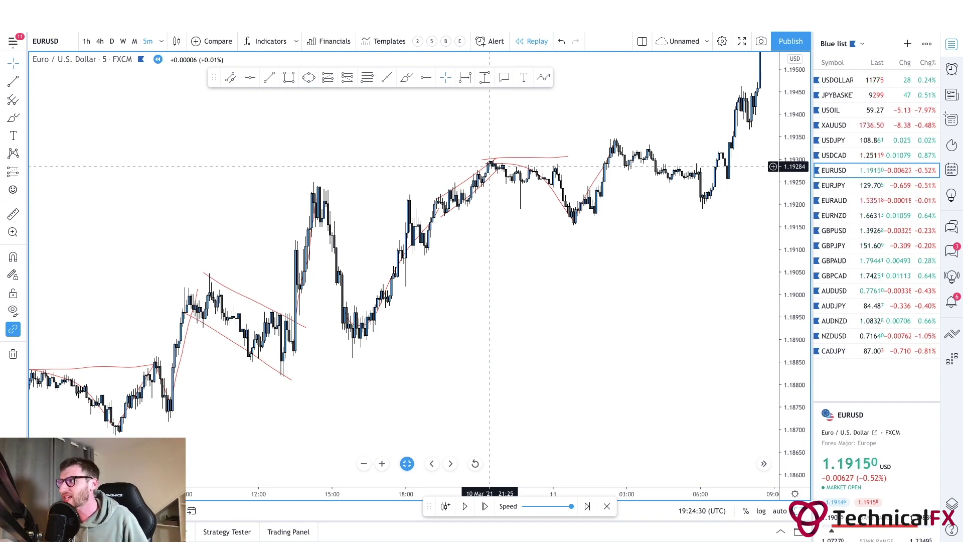
pyautogui.moveTo(597, 228); pyautogui.dragTo(568, 256)
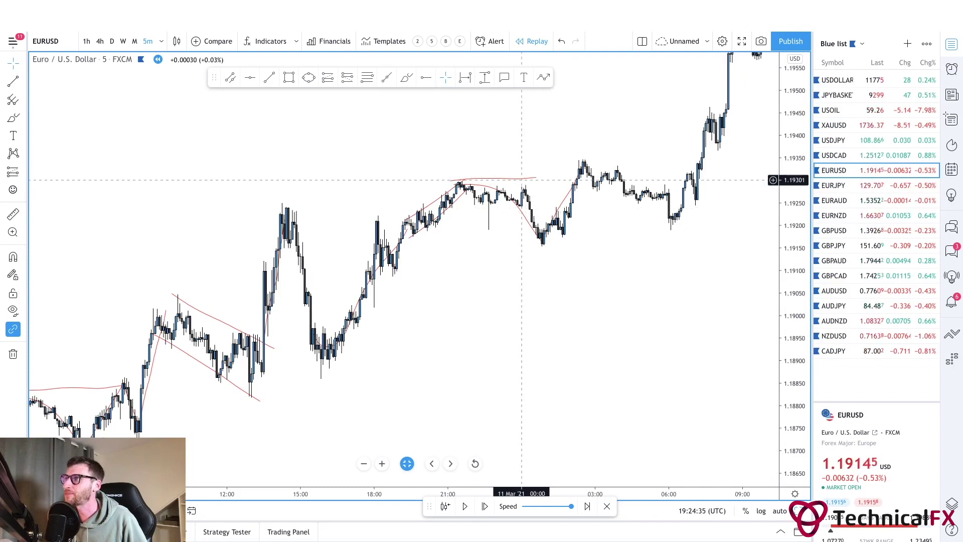
# Step: Draw a descending Brush line along the highs of the correction that follows the 11 March 02:30 high
pyautogui.click(406, 77)
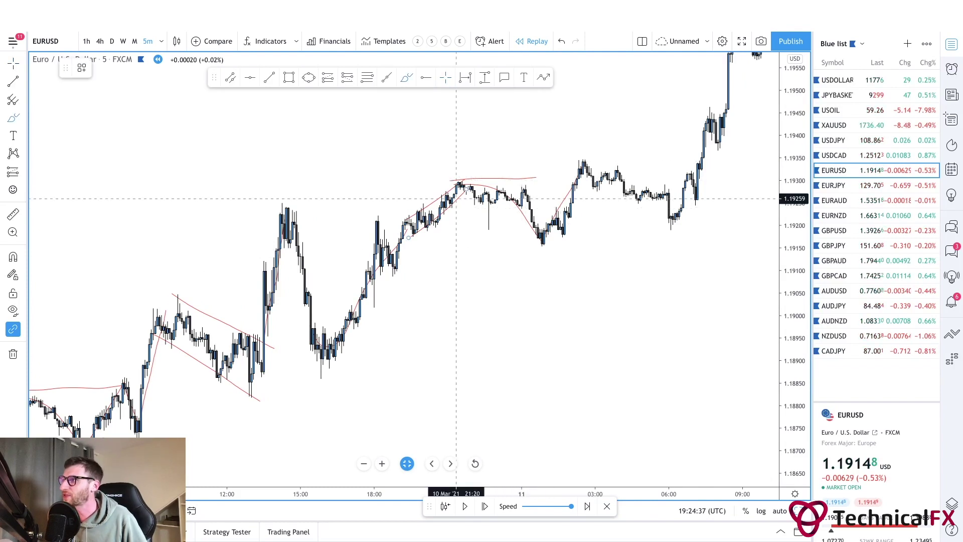
pyautogui.hscroll(3, 413, 206)
pyautogui.moveTo(506, 160); pyautogui.dragTo(599, 196)
# Step: Underline three EURUSD swing lows with horizontal strokes: the early 11 March low, the 10 March afternoon low, and the preceding correction's low
pyautogui.moveTo(456, 247); pyautogui.dragTo(508, 245)
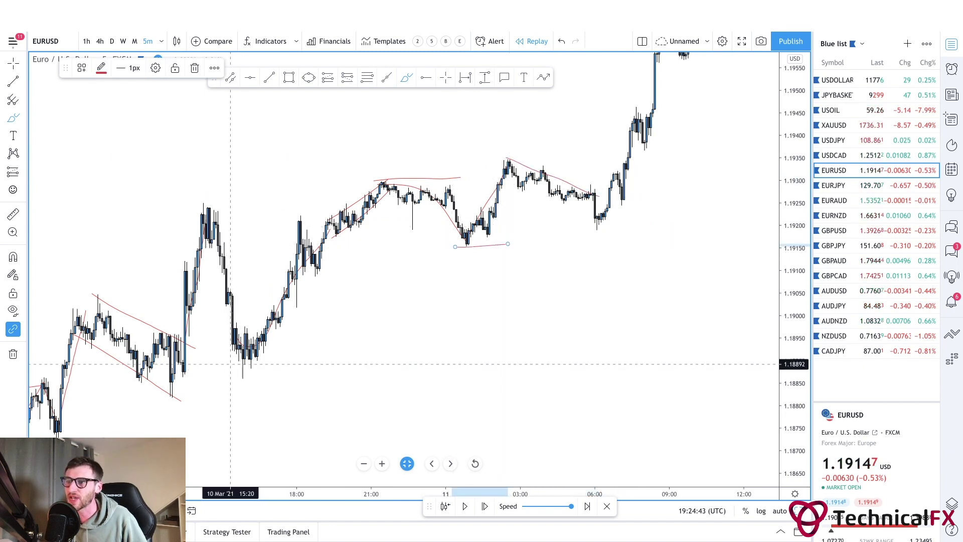
pyautogui.moveTo(234, 365); pyautogui.dragTo(295, 364)
pyautogui.moveTo(148, 396); pyautogui.dragTo(247, 396)
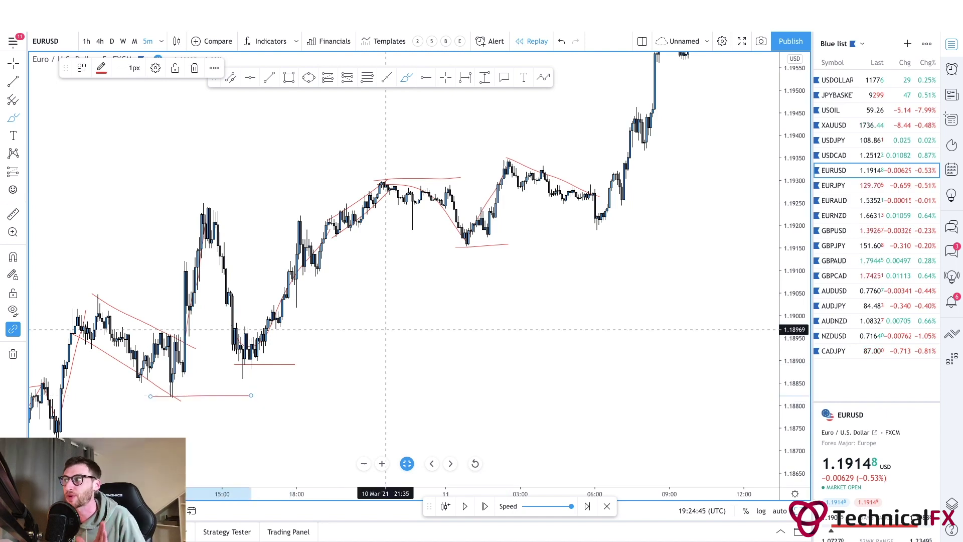
# Step: Bound the underside of the early 11 March correction with a descending line, and trace the rally from its 06:00 low toward the 09:00 high
pyautogui.hscroll(2, 485, 214)
pyautogui.hscroll(3, 486, 214)
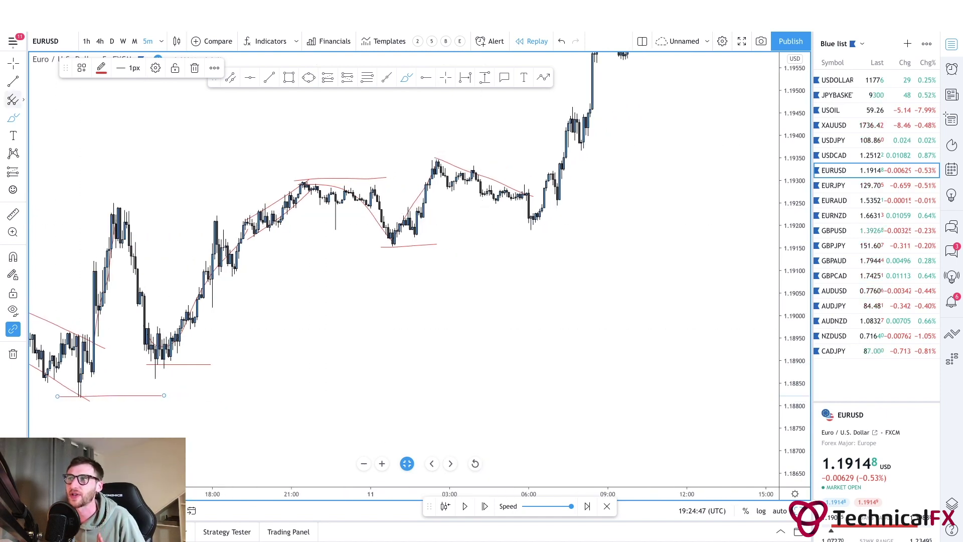
pyautogui.click(13, 63)
pyautogui.moveTo(292, 147); pyautogui.dragTo(277, 224)
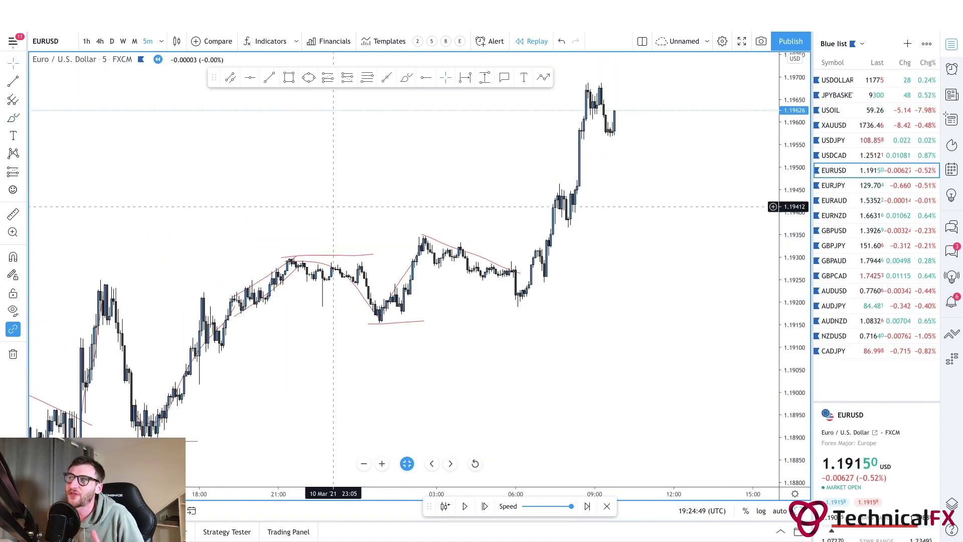
pyautogui.moveTo(334, 206); pyautogui.dragTo(353, 206)
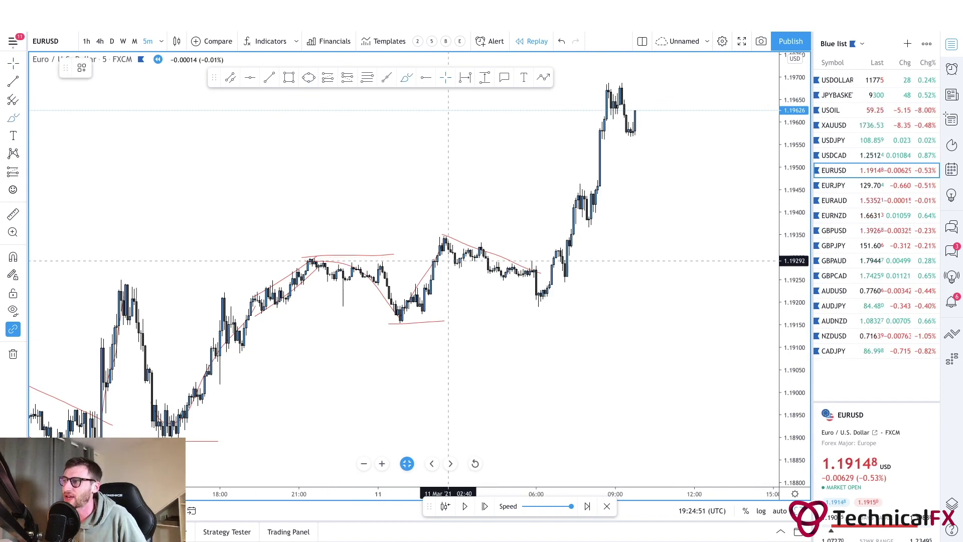
pyautogui.click(536, 296)
pyautogui.moveTo(545, 299); pyautogui.dragTo(608, 89)
pyautogui.press('Escape')
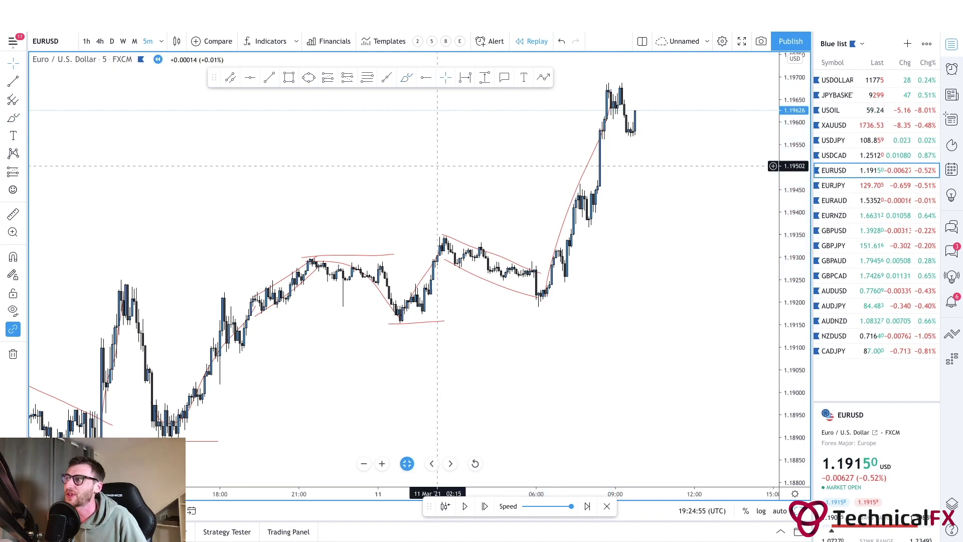
pyautogui.moveTo(375, 183); pyautogui.dragTo(437, 165)
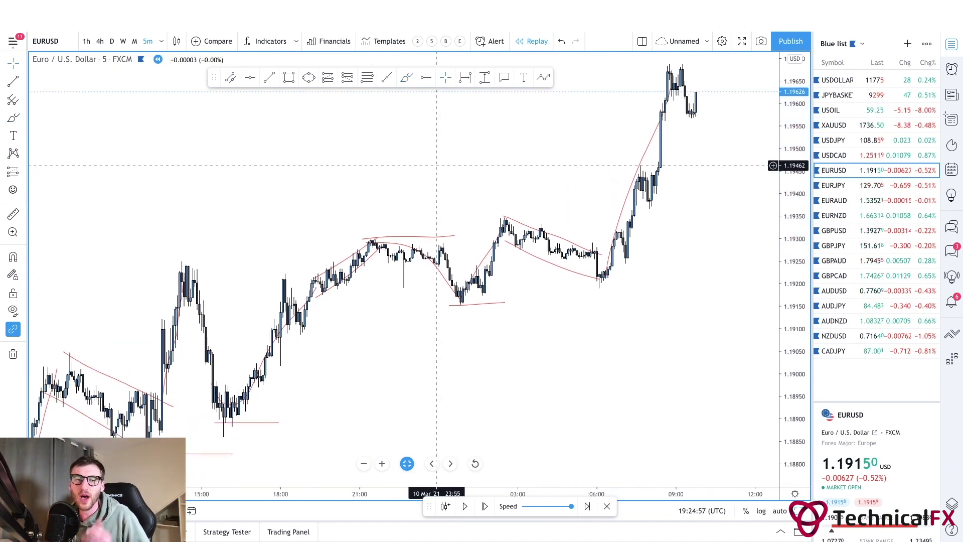